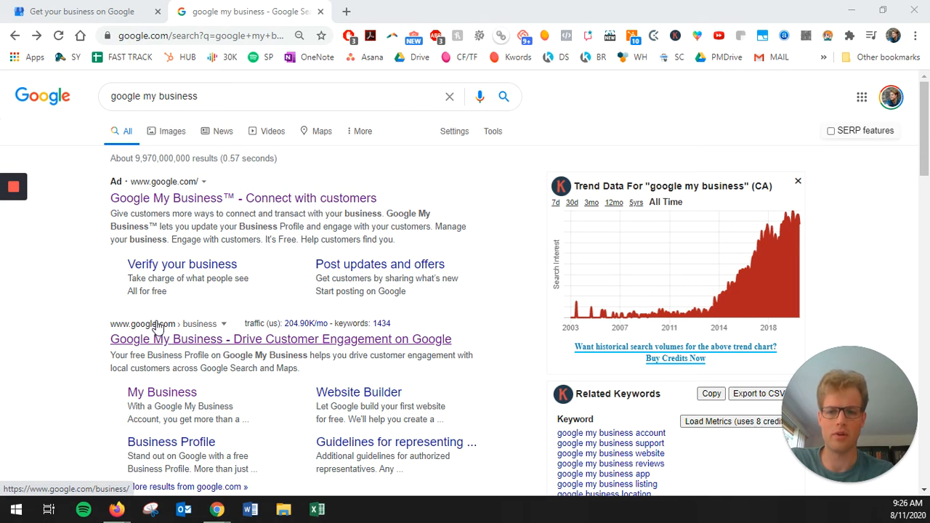
# Step: Switch to the 'Get your business on Google' tab to reach the Google My Business page
pyautogui.click(70, 11)
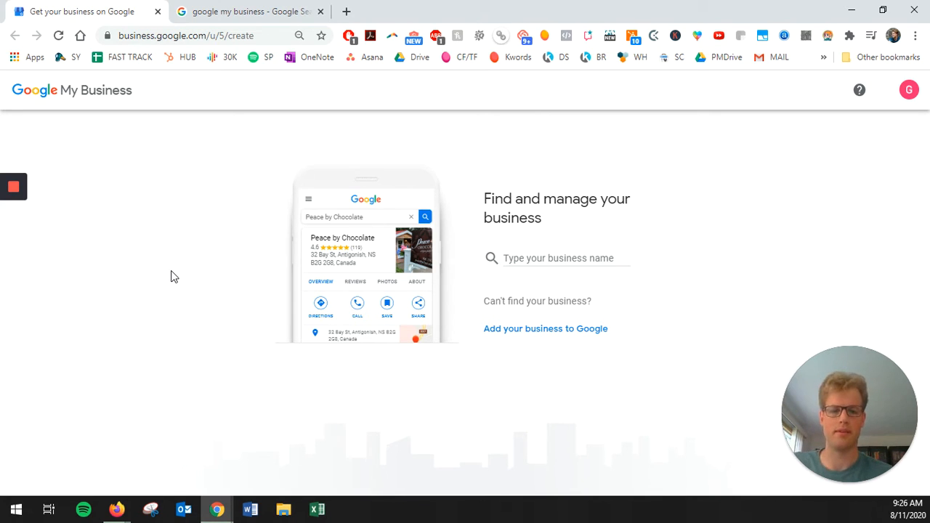
# Step: Enter 'calgary roofing experts' as the business name and create a business with it
pyautogui.click(536, 259)
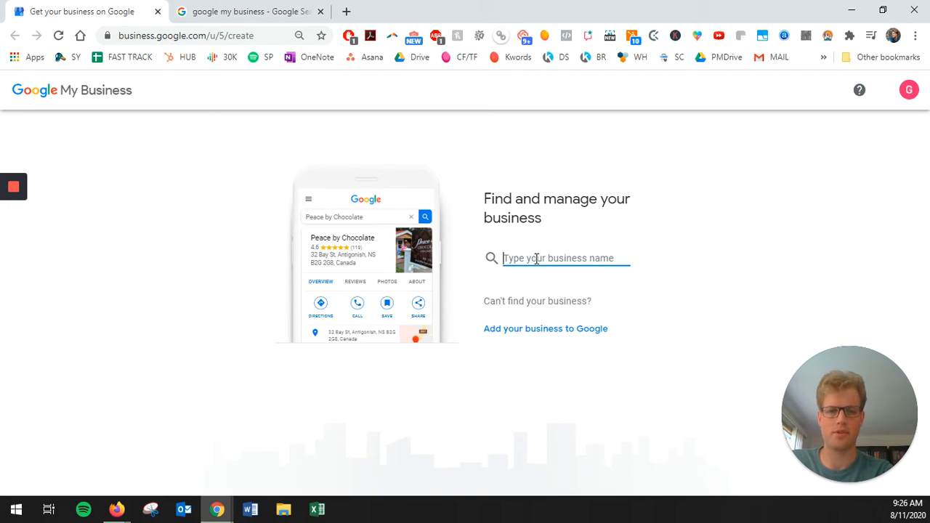
pyautogui.write('c')
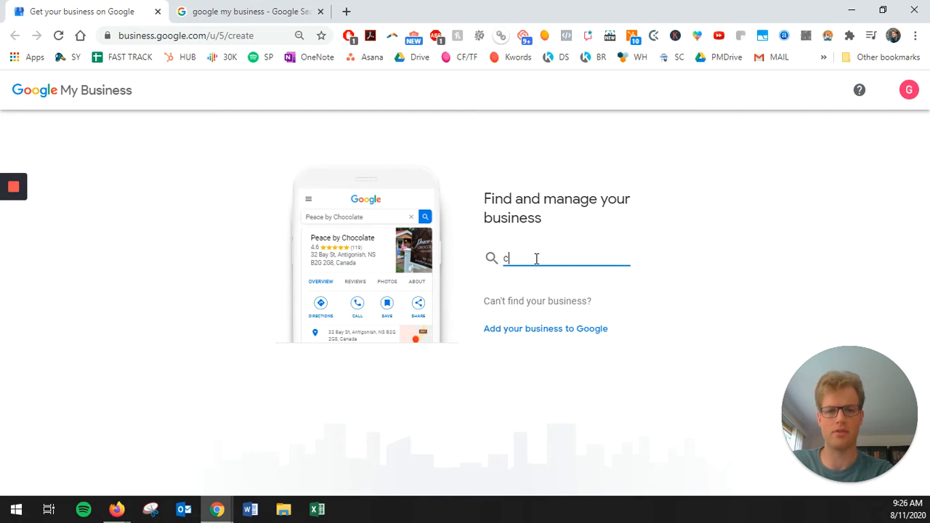
pyautogui.write('algary roofi')
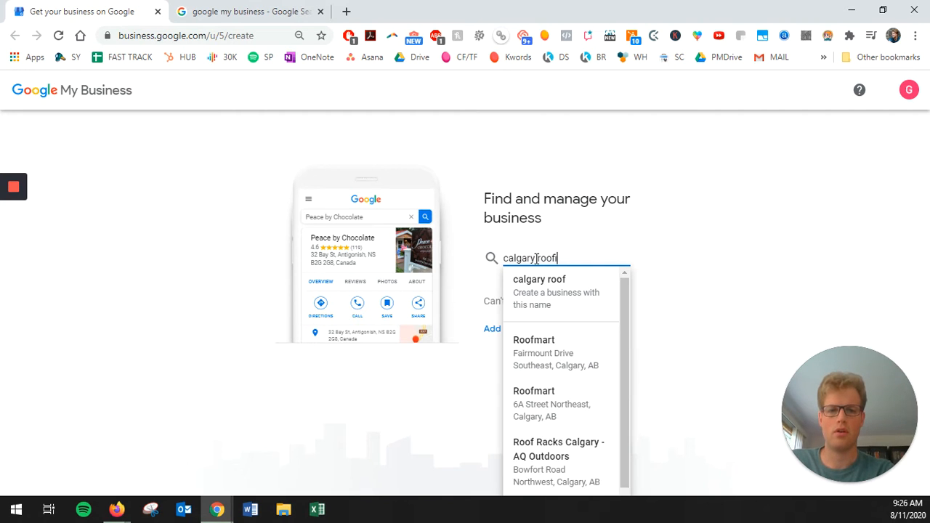
pyautogui.write('ng experts')
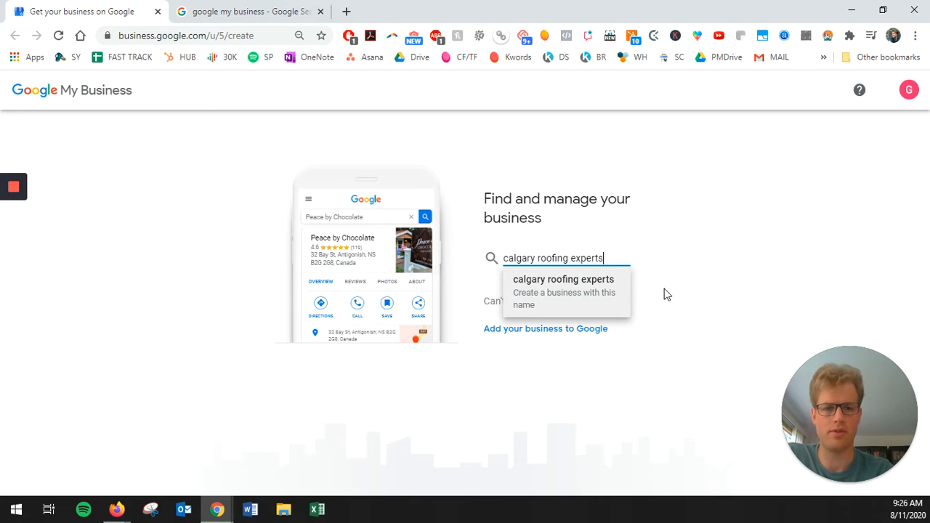
pyautogui.click(703, 283)
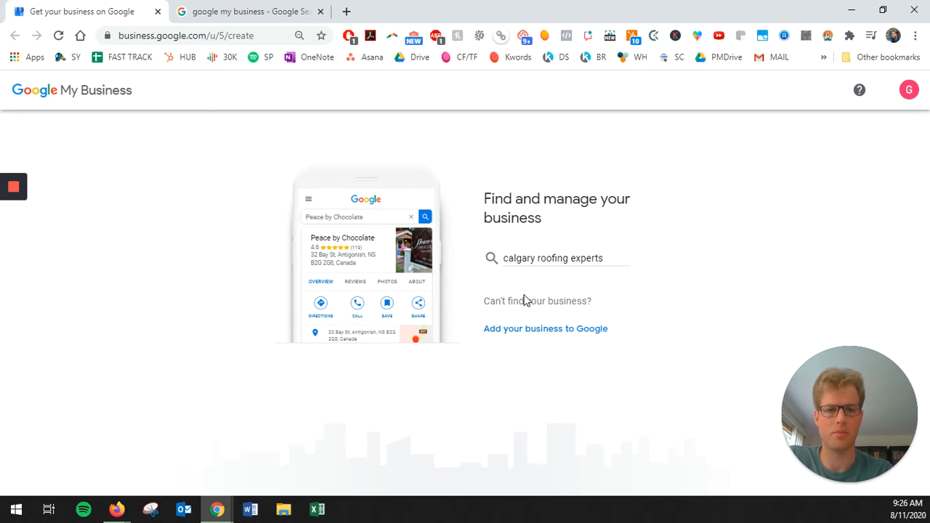
pyautogui.click(612, 261)
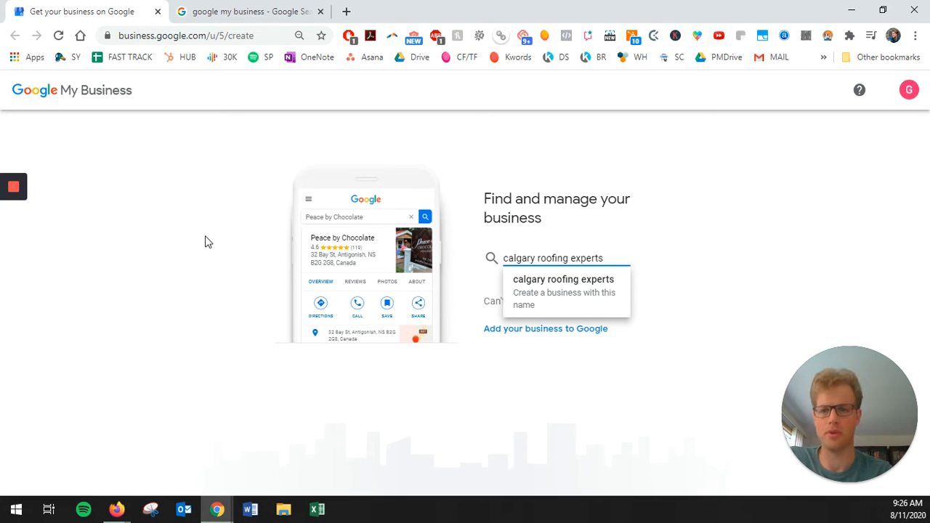
pyautogui.click(565, 291)
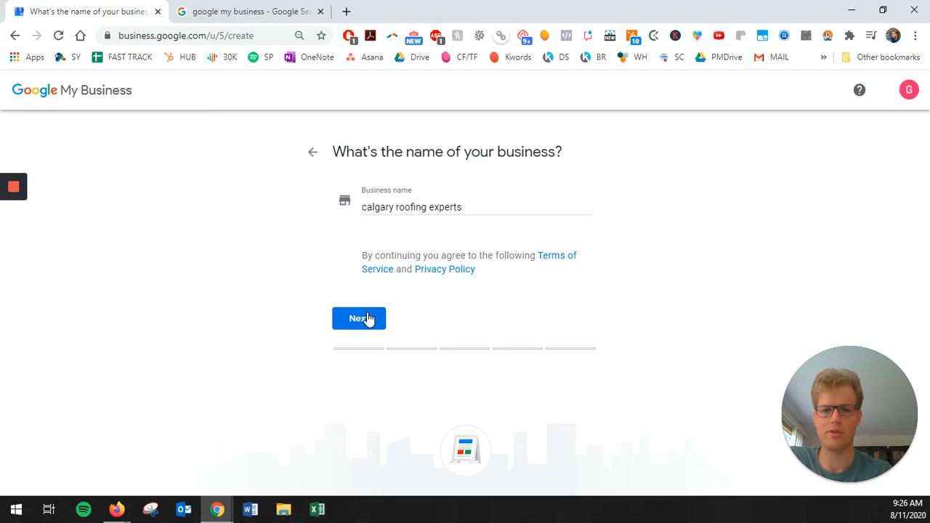
# Step: Capitalise the name to 'Calgary Roofing Experts' and continue to the category step
pyautogui.moveTo(473, 207); pyautogui.dragTo(359, 208)
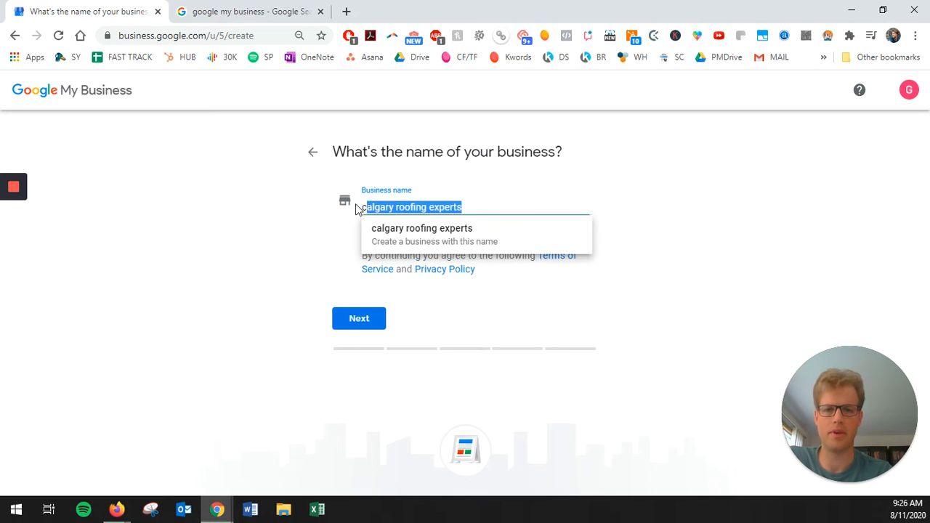
pyautogui.click(412, 209)
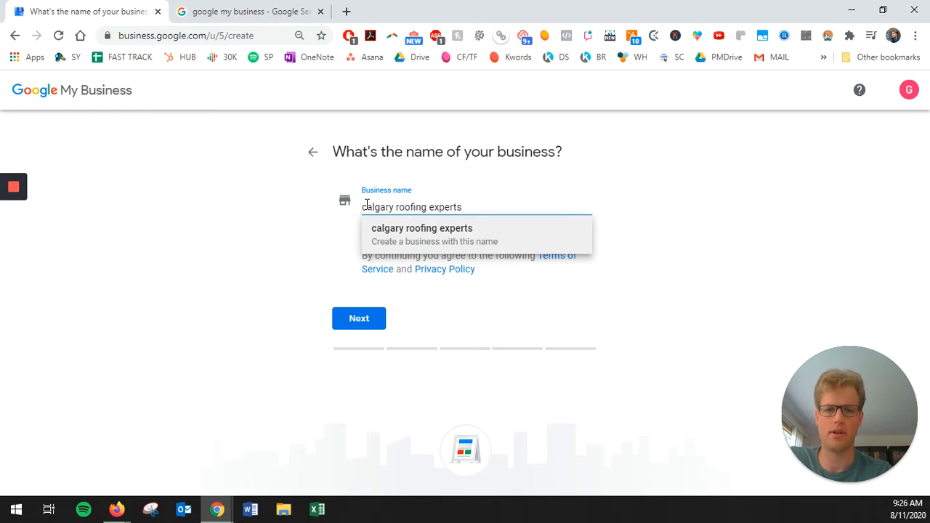
pyautogui.click(365, 209)
pyautogui.press('Delete')
pyautogui.write('C')
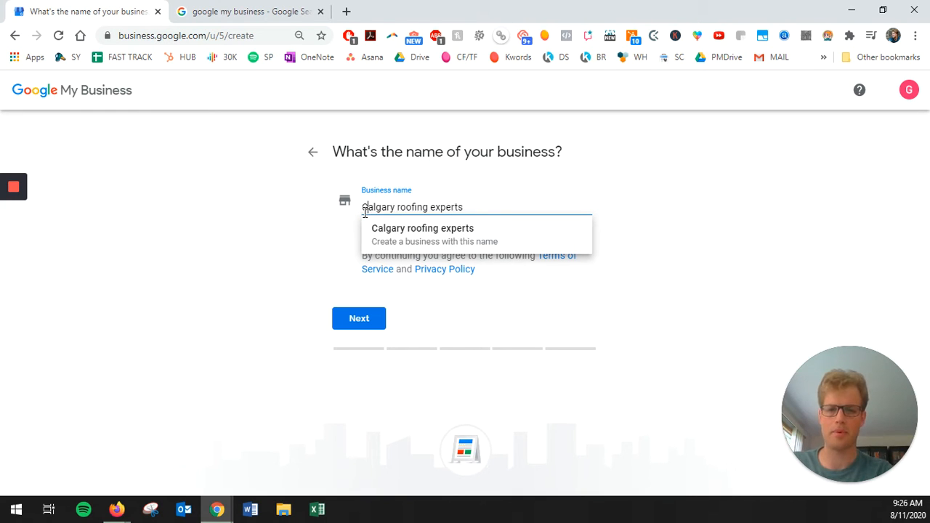
pyautogui.click(403, 210)
pyautogui.press('BackSpace')
pyautogui.write('R')
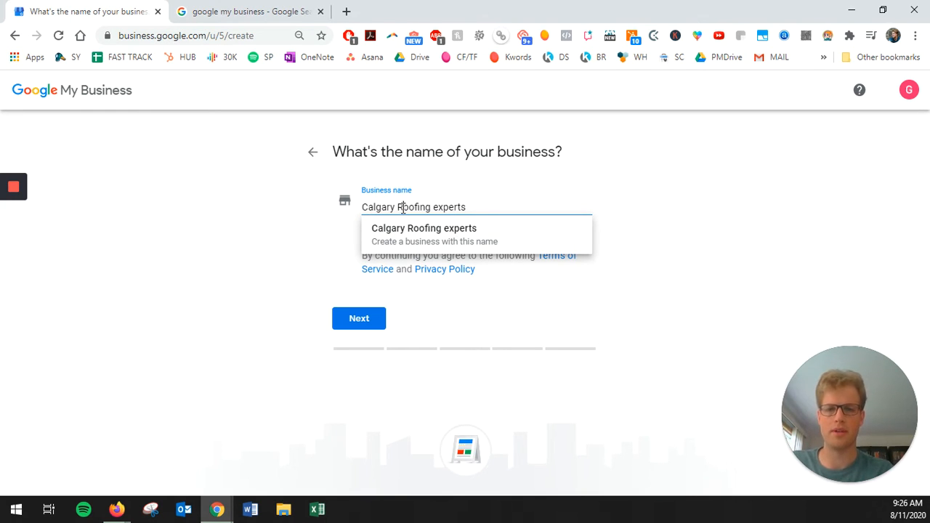
pyautogui.click(443, 207)
pyautogui.press('BackSpace')
pyautogui.write('E')
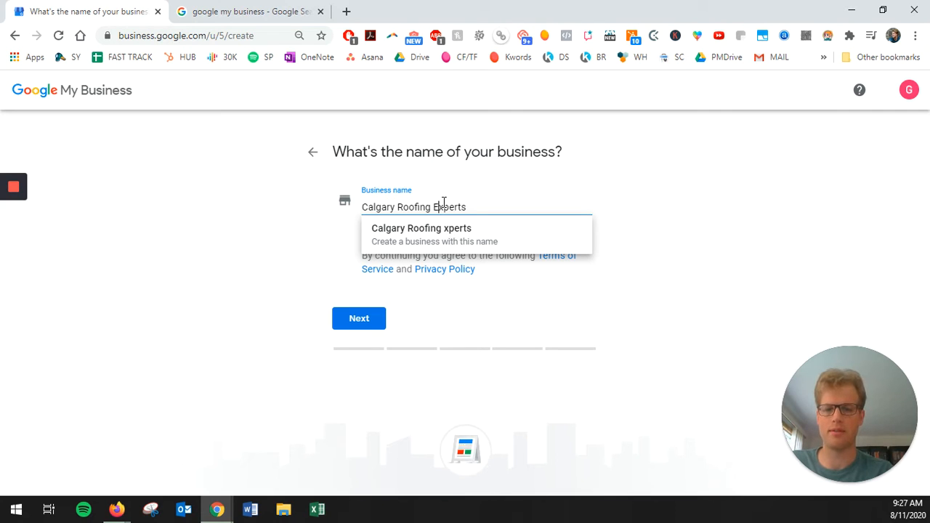
pyautogui.click(436, 234)
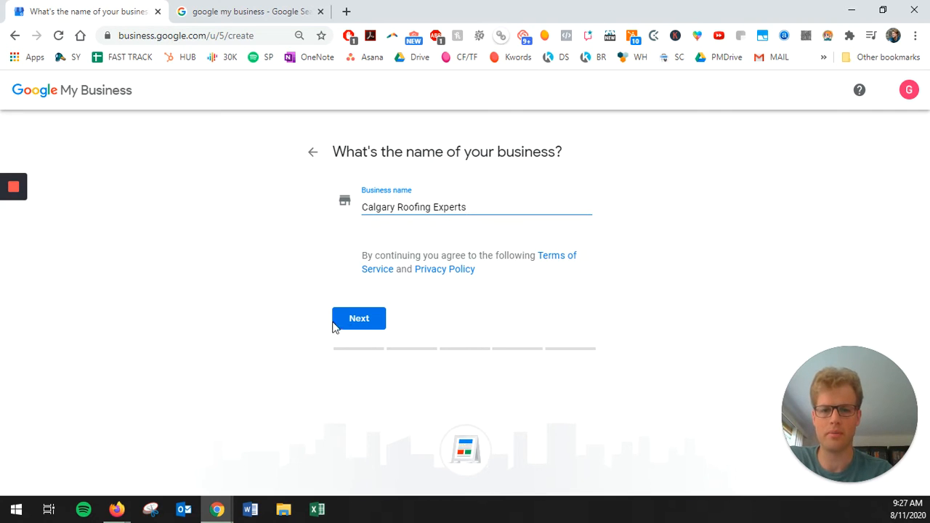
pyautogui.click(360, 324)
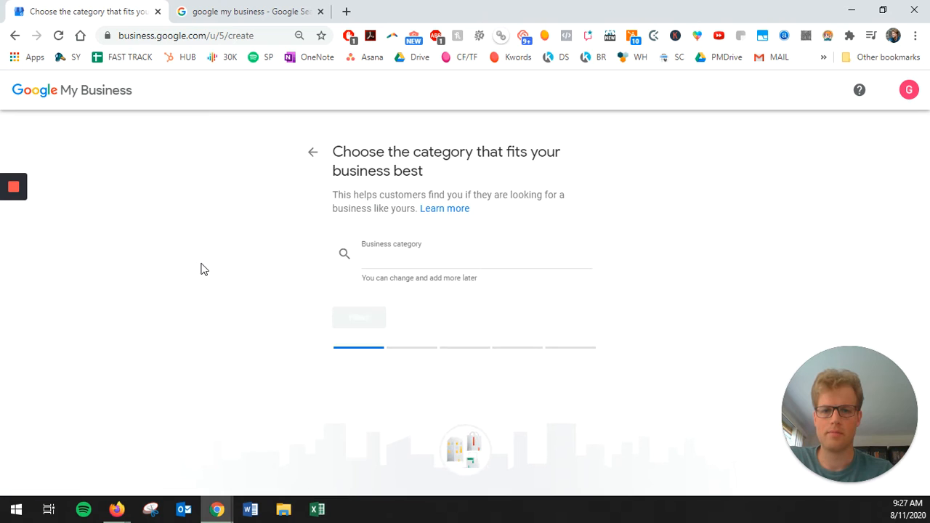
# Step: After trying Roofing, Pressure and paving, search 'roof', pick Roofing Service and continue
pyautogui.click(452, 255)
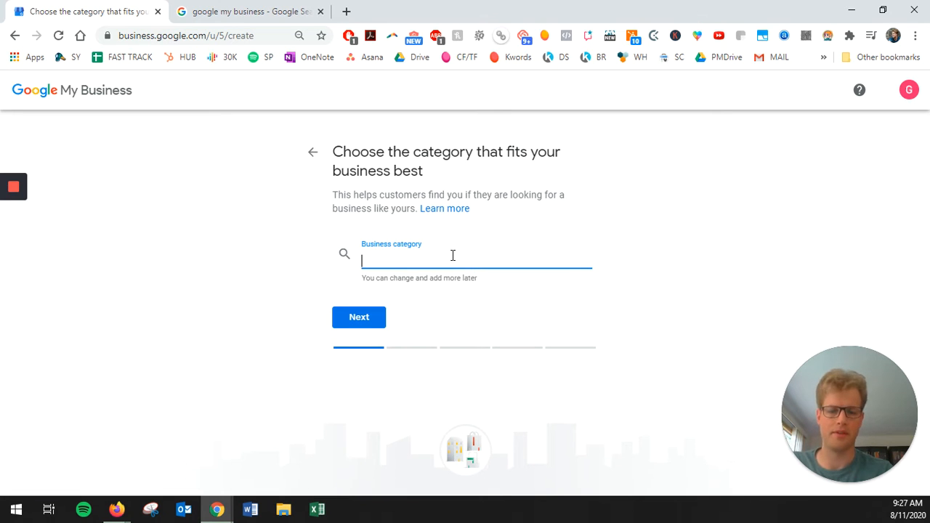
pyautogui.write('Roofing')
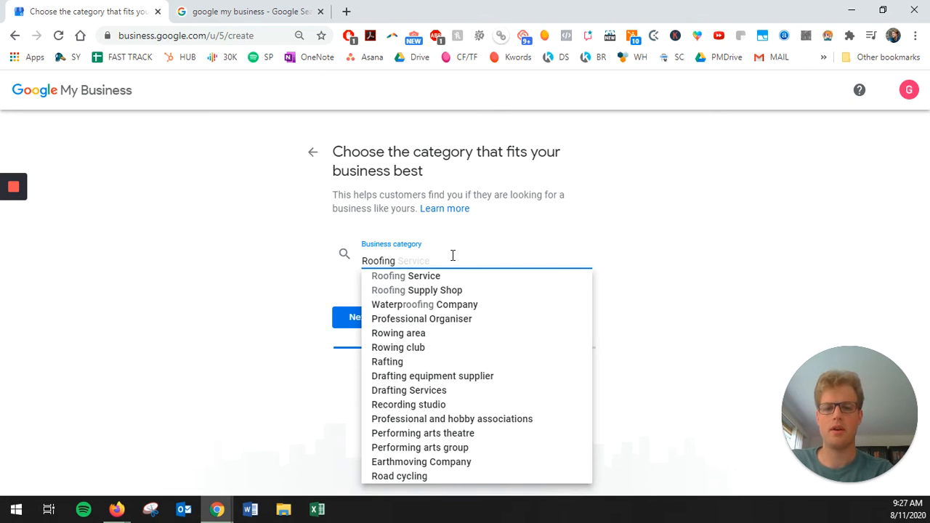
pyautogui.press('BackSpace')
pyautogui.press('BackSpace')
pyautogui.press('BackSpace')
pyautogui.press('BackSpace')
pyautogui.press('BackSpace')
pyautogui.press('BackSpace')
pyautogui.press('BackSpace')
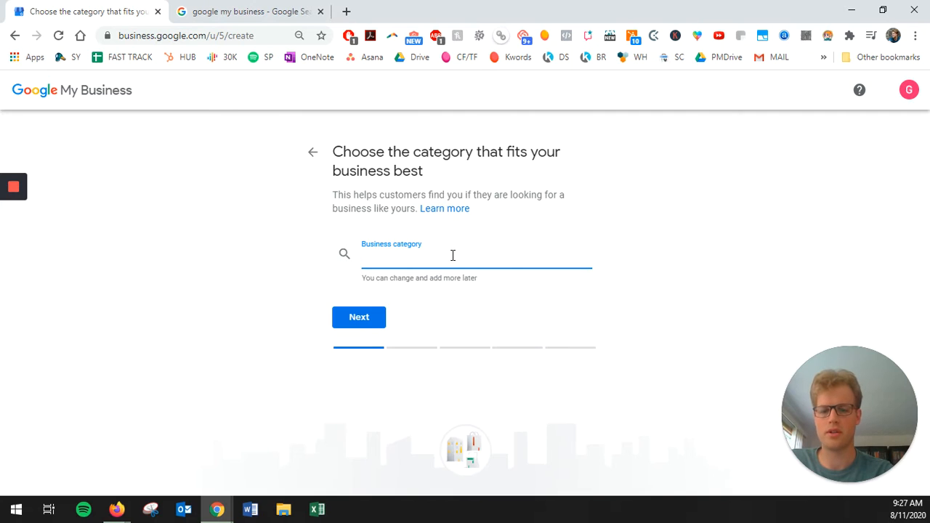
pyautogui.write('Pressure')
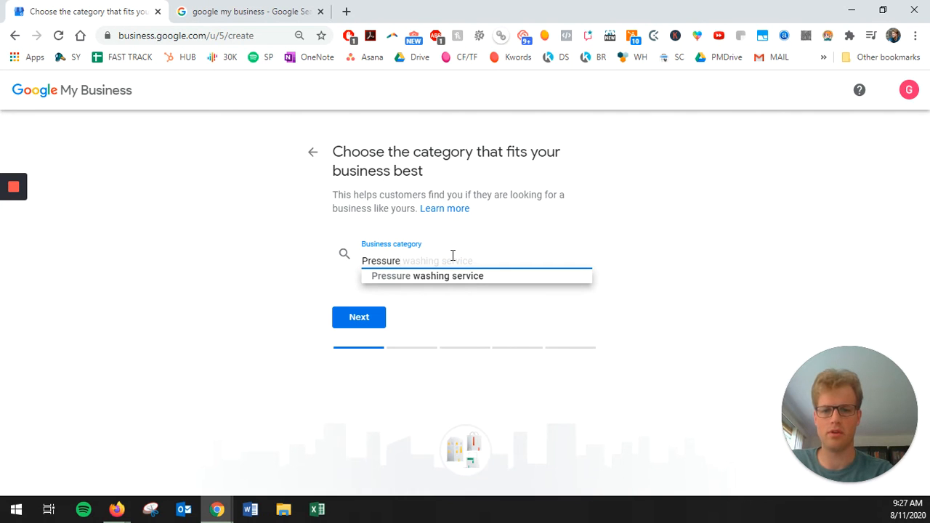
pyautogui.press('BackSpace')
pyautogui.press('BackSpace')
pyautogui.press('BackSpace')
pyautogui.press('BackSpace')
pyautogui.press('BackSpace')
pyautogui.press('BackSpace')
pyautogui.press('BackSpace')
pyautogui.press('BackSpace')
pyautogui.write('paving')
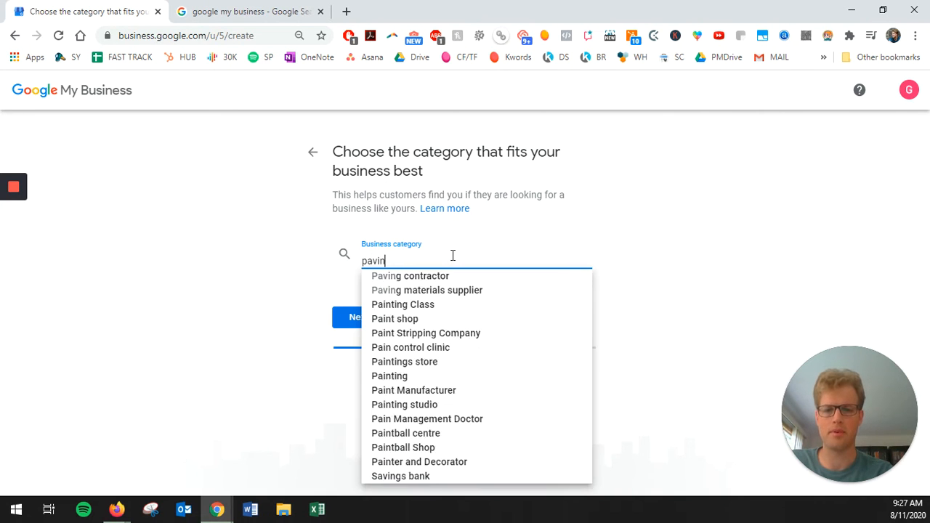
pyautogui.press('BackSpace')
pyautogui.press('BackSpace')
pyautogui.press('BackSpace')
pyautogui.press('BackSpace')
pyautogui.press('BackSpace')
pyautogui.press('BackSpace')
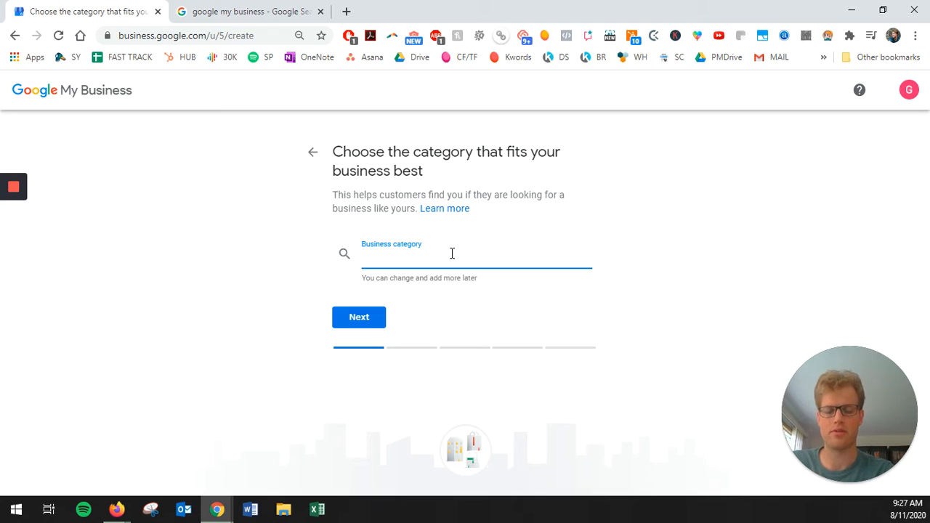
pyautogui.write('roof')
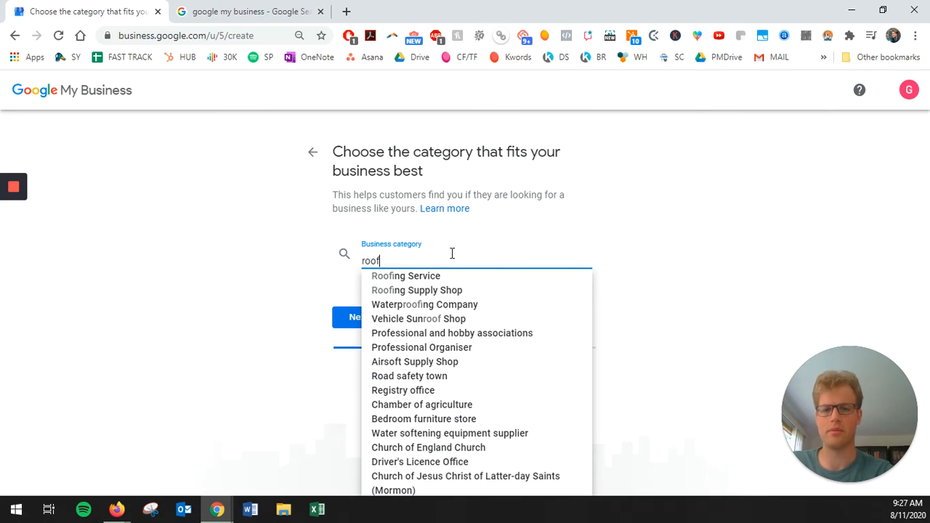
pyautogui.click(440, 277)
pyautogui.click(364, 319)
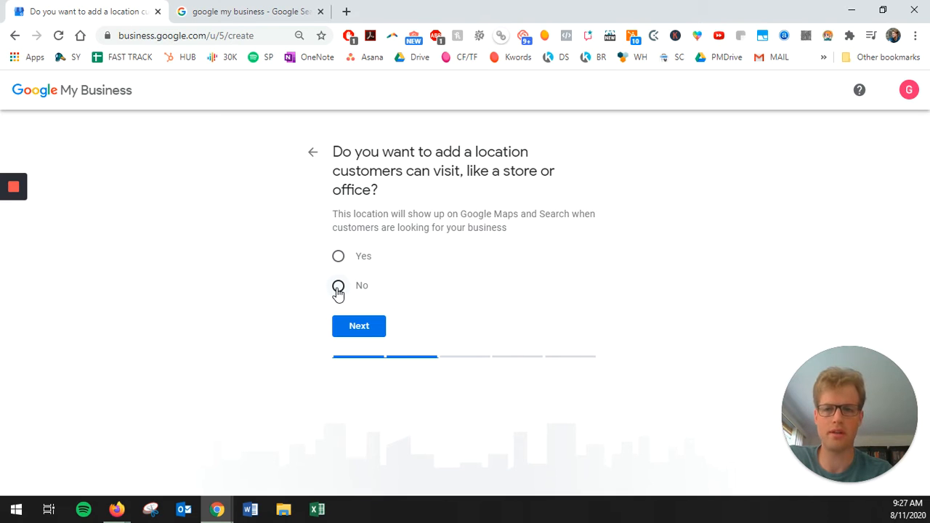
# Step: Decline a customer-visitable location, add Calgary, AB, Canada as the service area, and continue
pyautogui.click(338, 288)
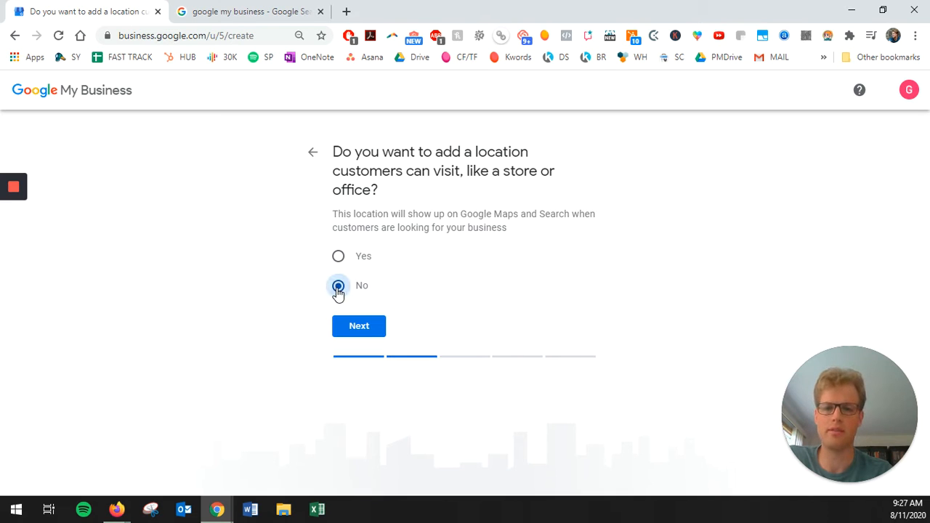
pyautogui.click(359, 329)
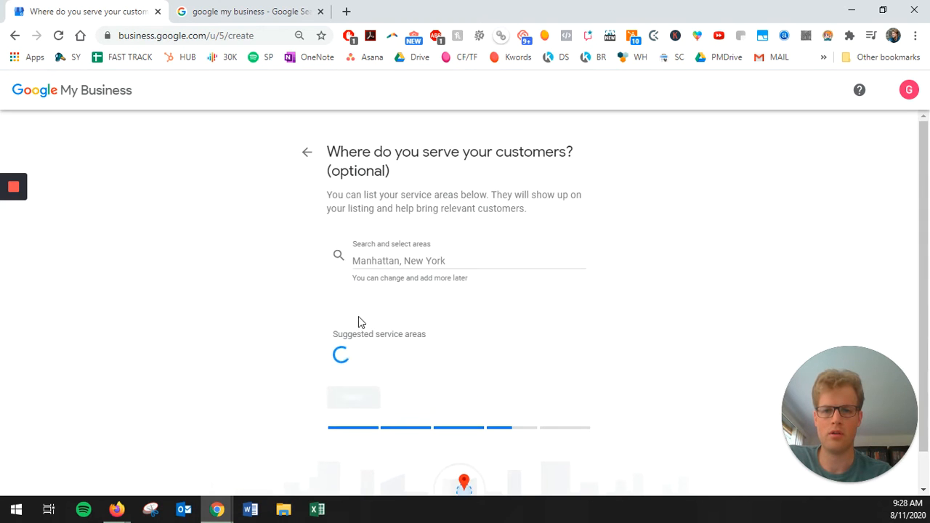
pyautogui.click(380, 261)
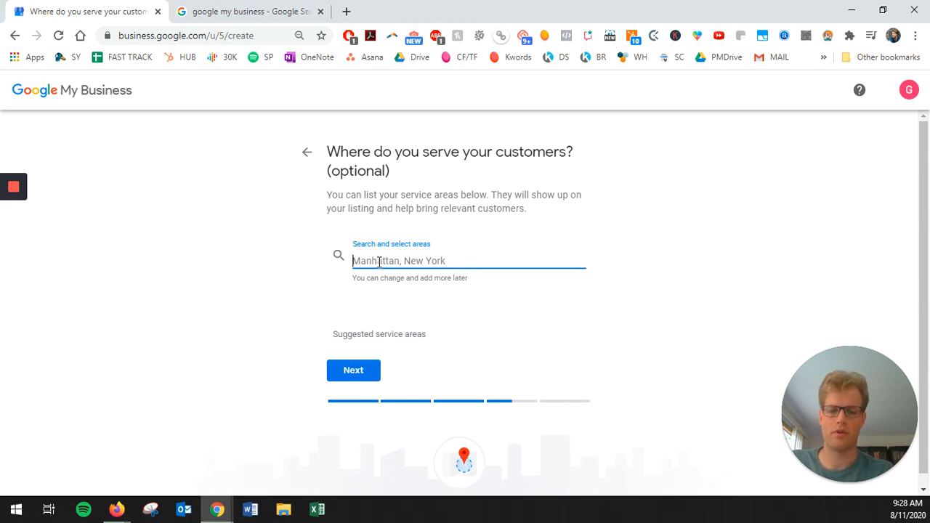
pyautogui.write('Calgar')
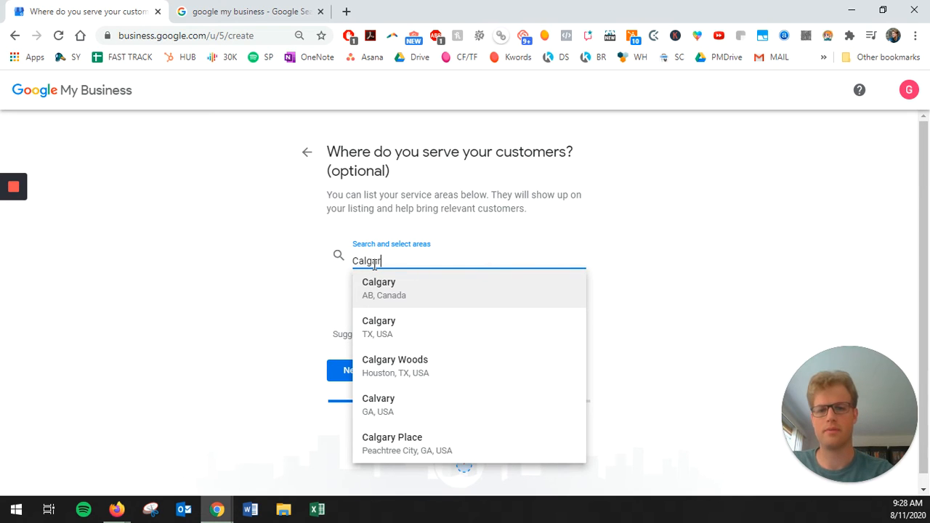
pyautogui.click(391, 293)
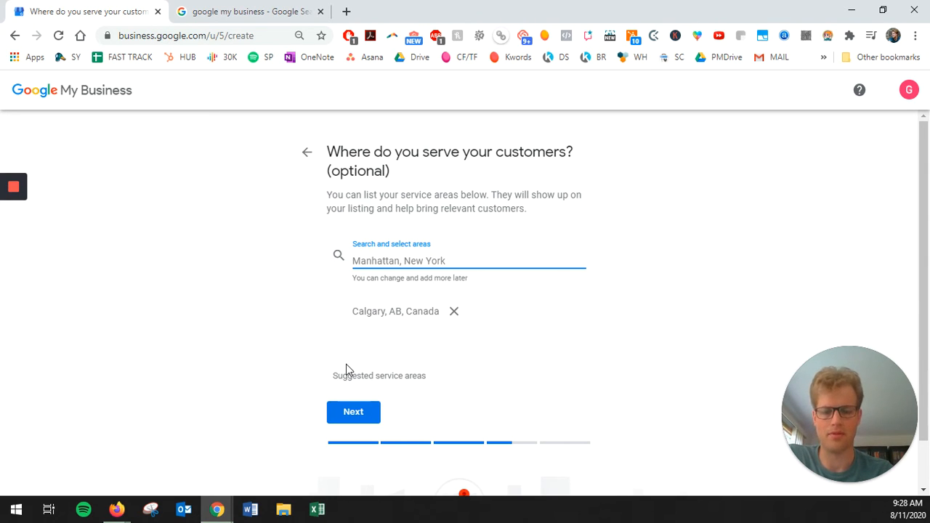
pyautogui.click(352, 416)
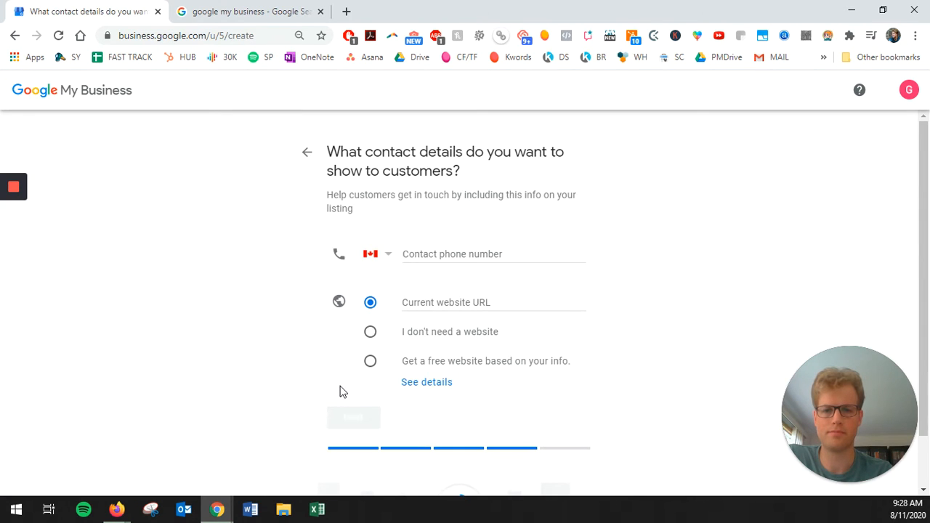
# Step: Enter the business contact phone number, choose 'I don't need a website', and continue
pyautogui.click(446, 253)
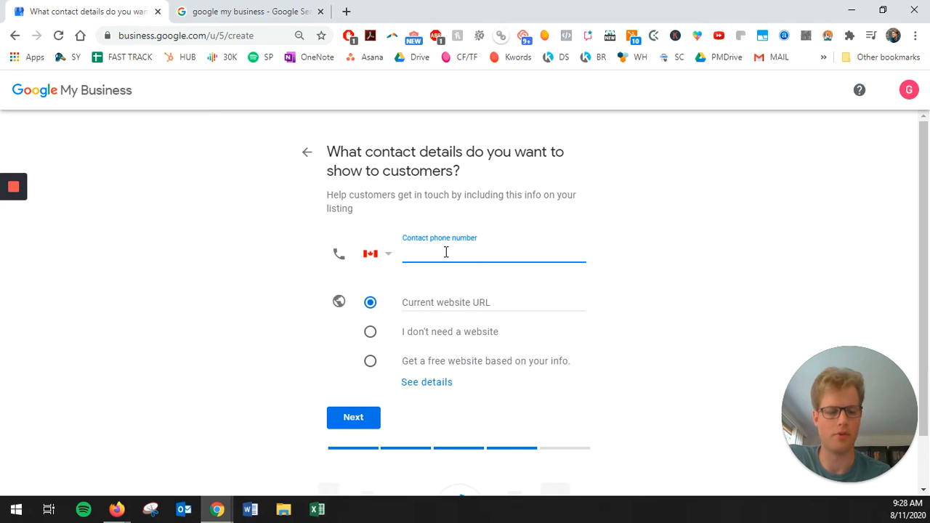
pyautogui.write('323')
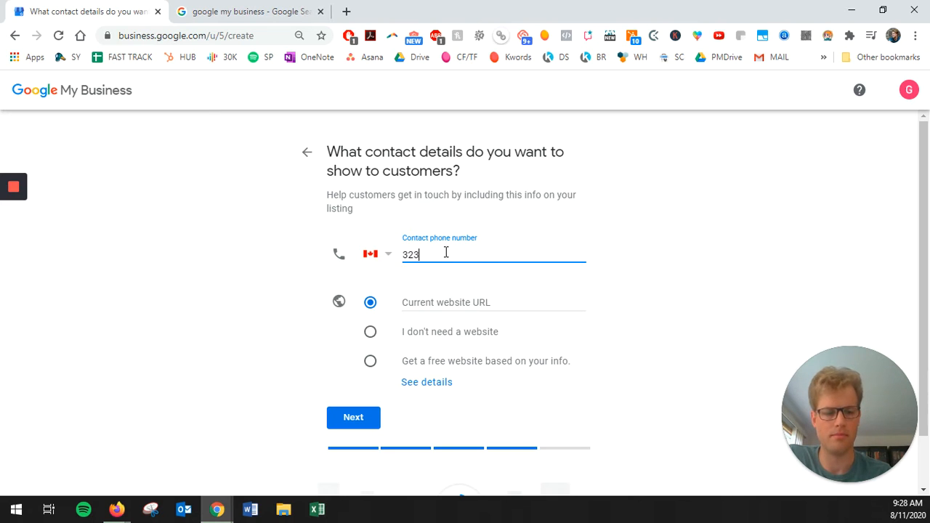
pyautogui.write('-')
pyautogui.press('BackSpace')
pyautogui.press('BackSpace')
pyautogui.press('BackSpace')
pyautogui.press('BackSpace')
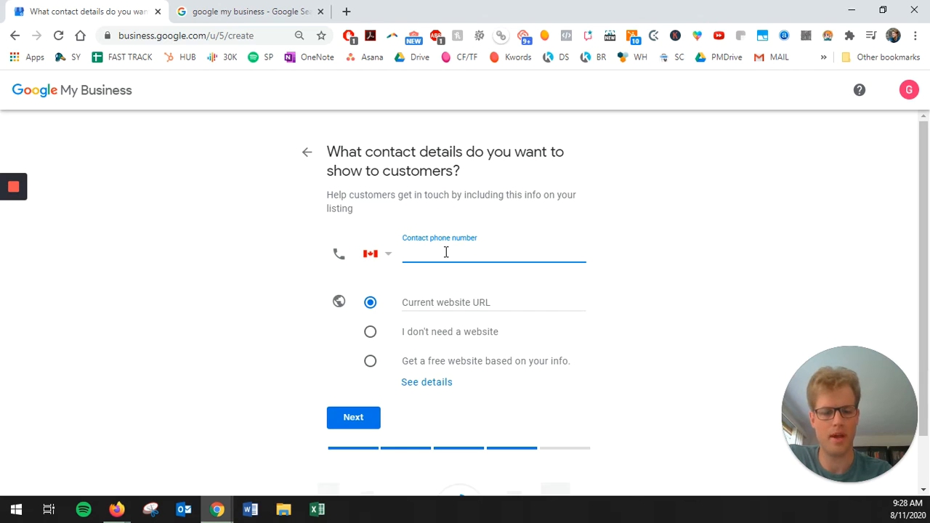
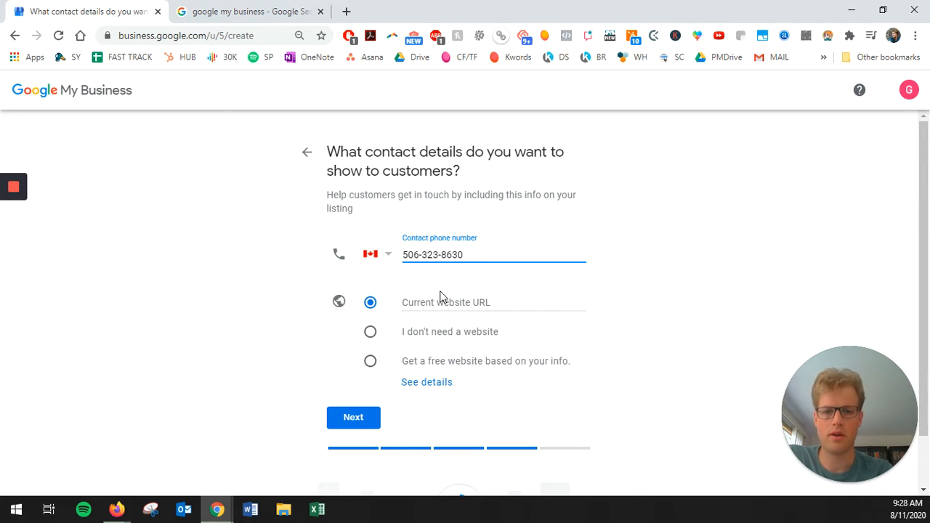
pyautogui.click(440, 300)
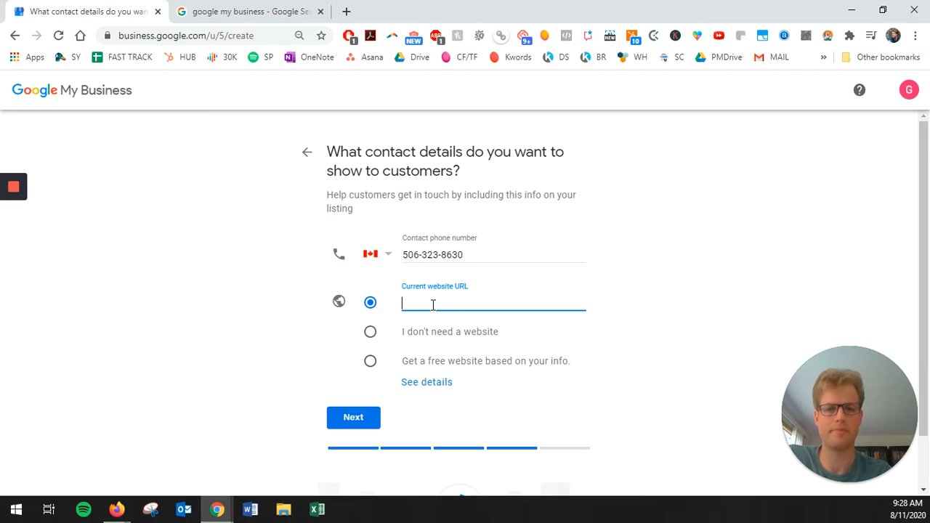
pyautogui.click(371, 333)
pyautogui.click(363, 424)
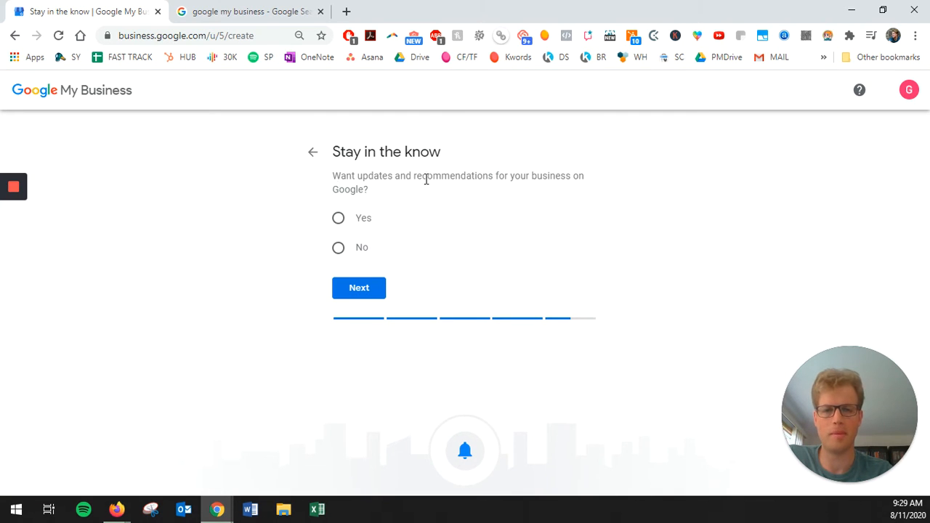
# Step: Choose No under Stay in the know and advance to the final step
pyautogui.click(338, 249)
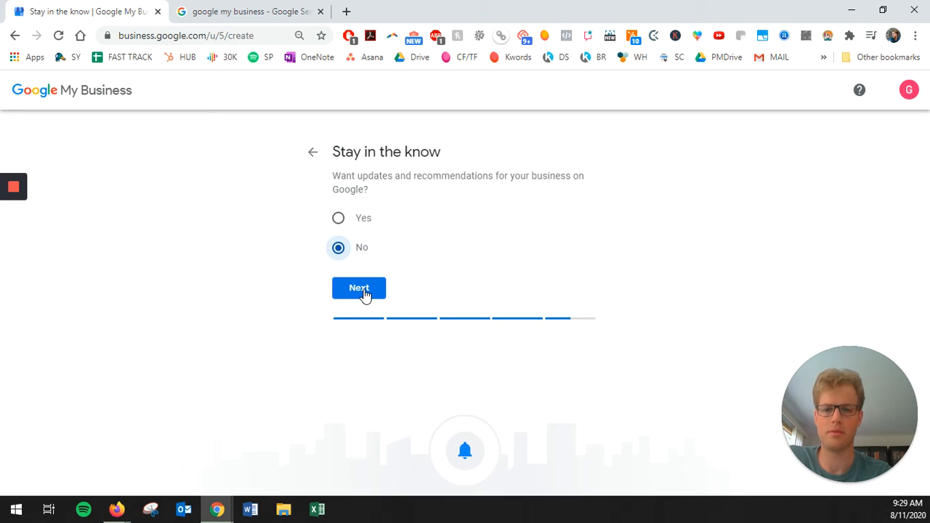
pyautogui.click(360, 289)
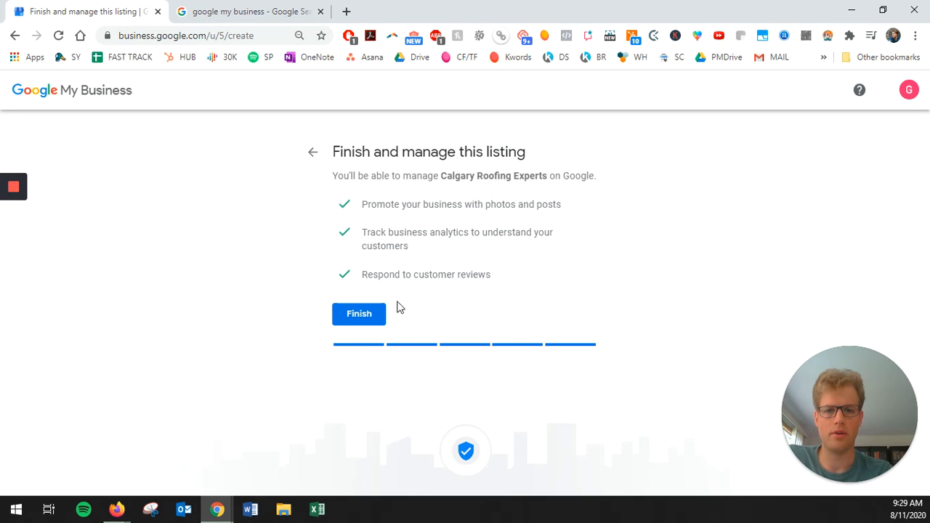
# Step: Finish the listing, look over the mailing address form, and choose Verify later
pyautogui.click(359, 314)
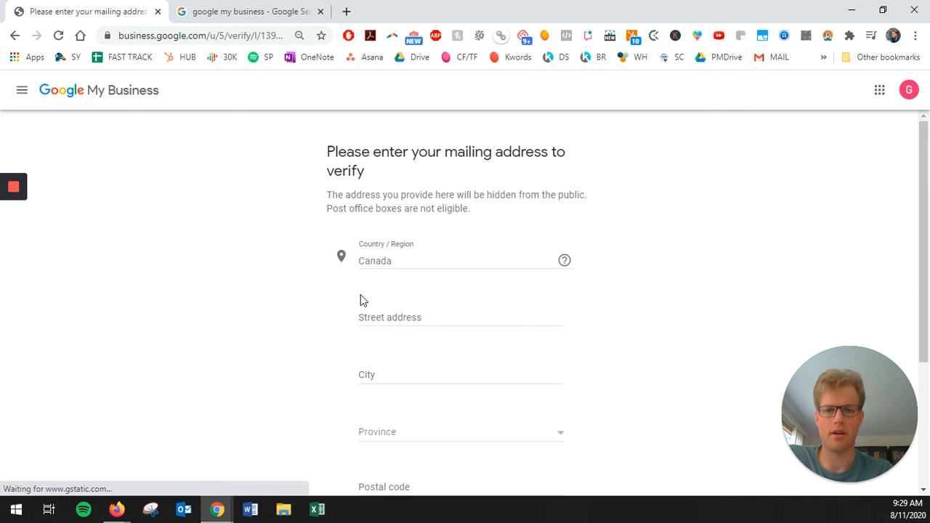
pyautogui.scroll(-3, 329, 267)
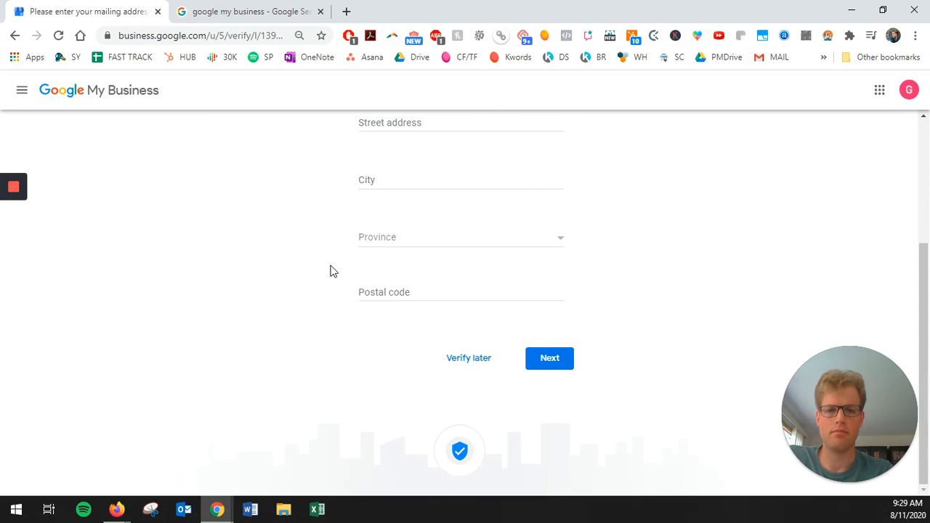
pyautogui.scroll(3, 330, 272)
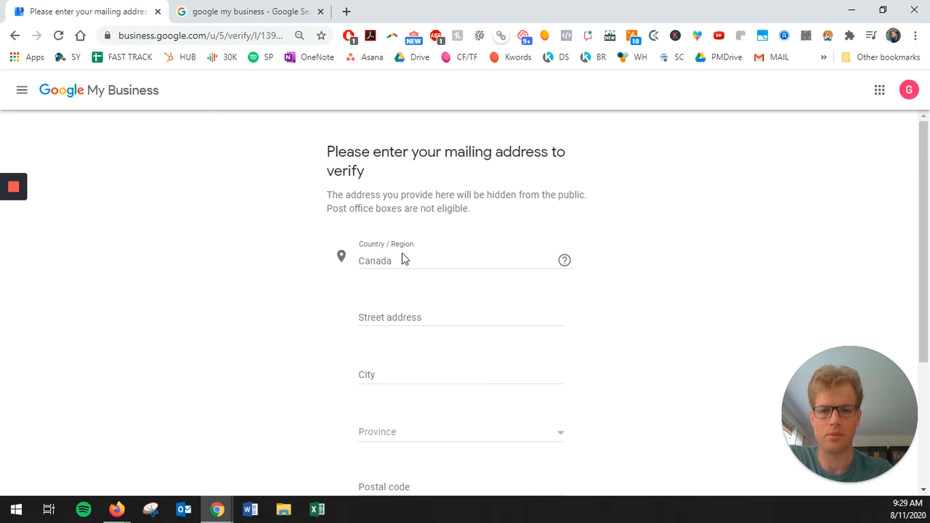
pyautogui.scroll(-1, 398, 250)
pyautogui.scroll(-1, 389, 393)
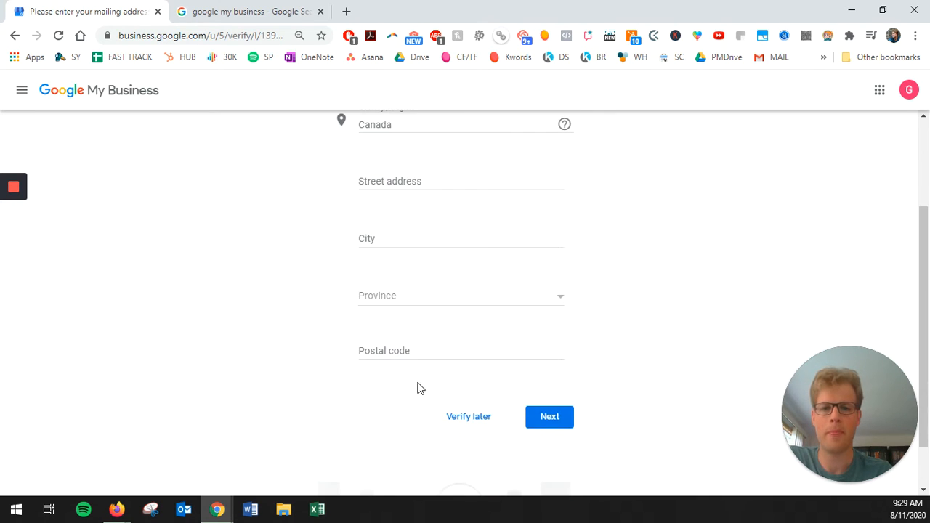
pyautogui.scroll(1, 413, 275)
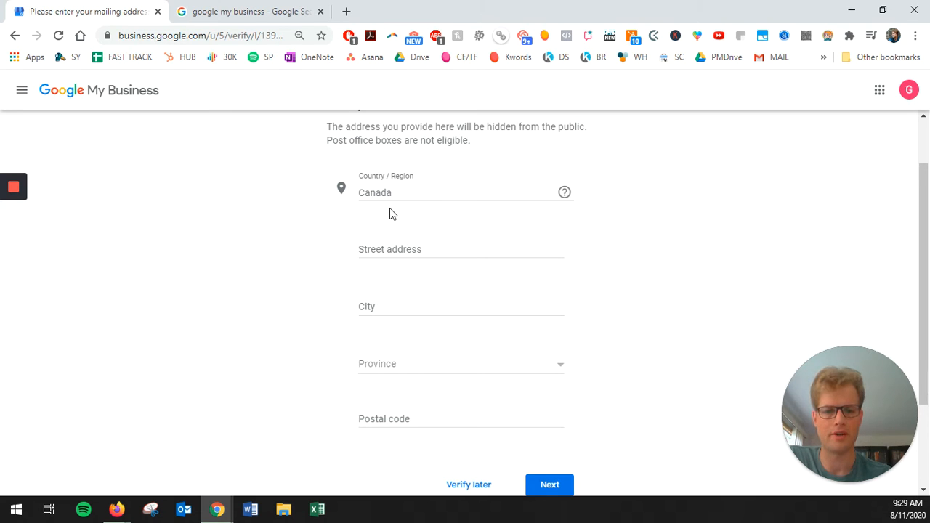
pyautogui.scroll(-2, 374, 211)
pyautogui.scroll(2, 374, 187)
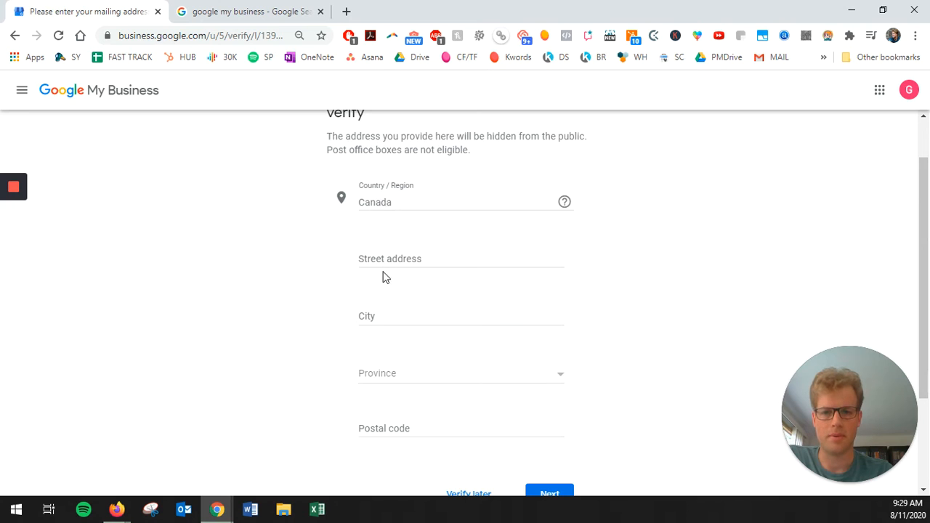
pyautogui.scroll(-2, 385, 393)
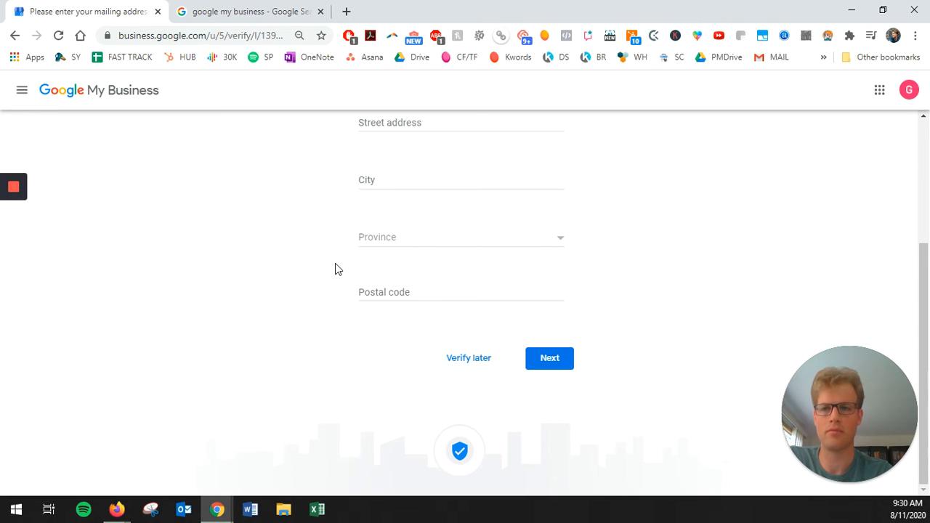
pyautogui.click(466, 359)
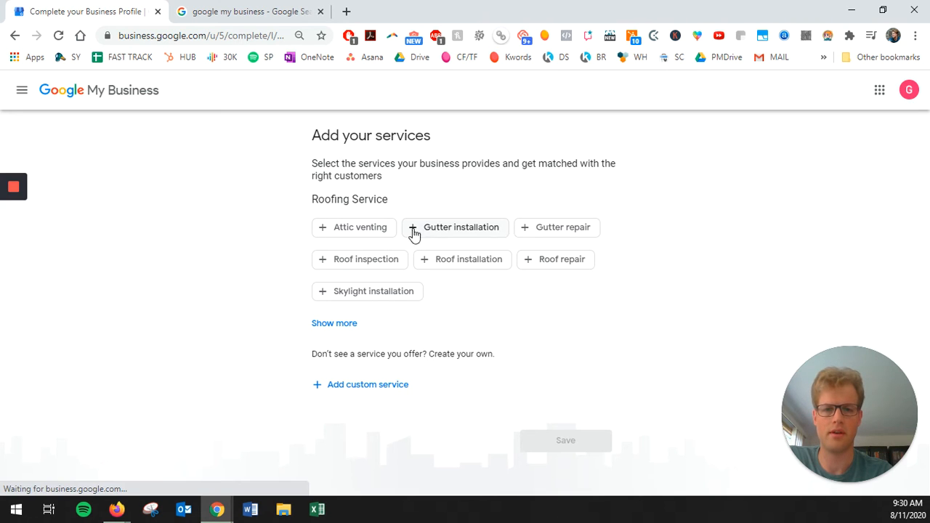
# Step: Select Roof inspection, Roof installation and Roof repair as services and save them
pyautogui.click(359, 263)
pyautogui.click(495, 269)
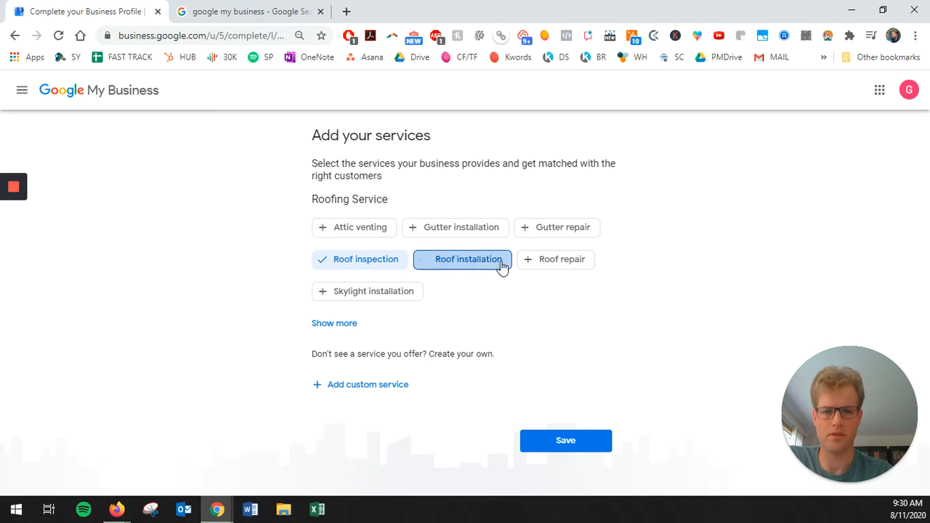
pyautogui.click(551, 266)
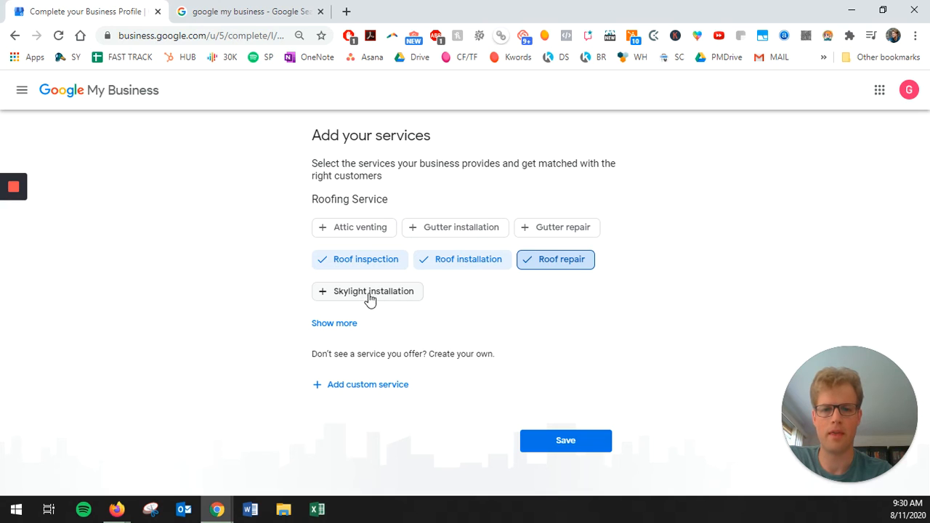
pyautogui.click(552, 443)
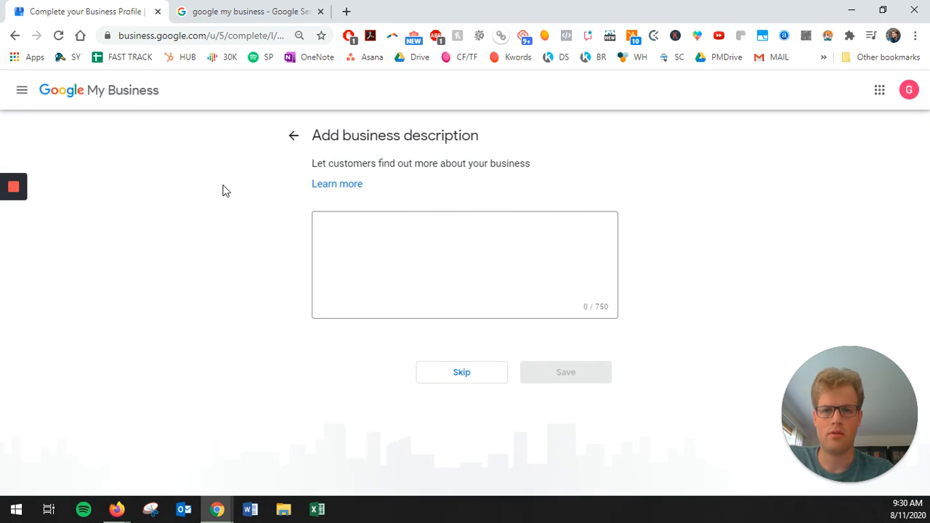
# Step: Leave the business description box blank and skip to the Add photos page
pyautogui.click(451, 241)
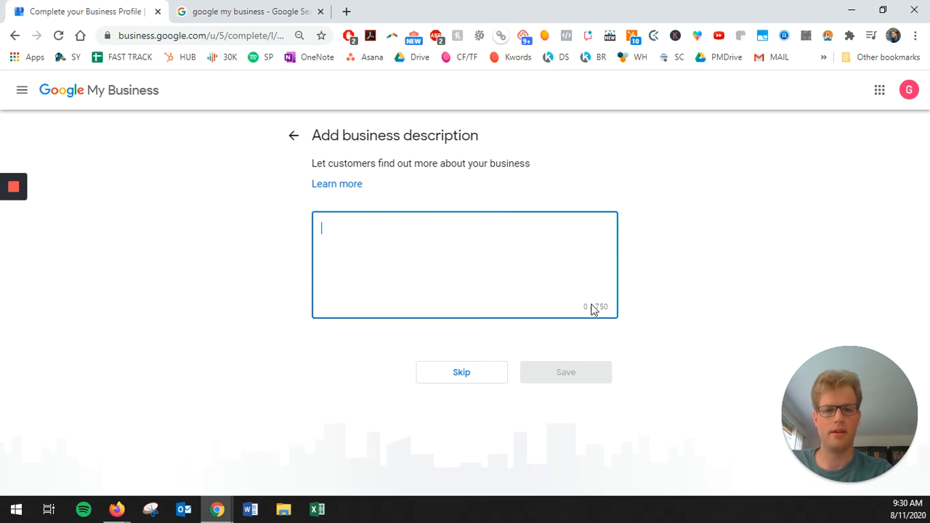
pyautogui.moveTo(604, 311); pyautogui.dragTo(583, 312)
pyautogui.click(378, 224)
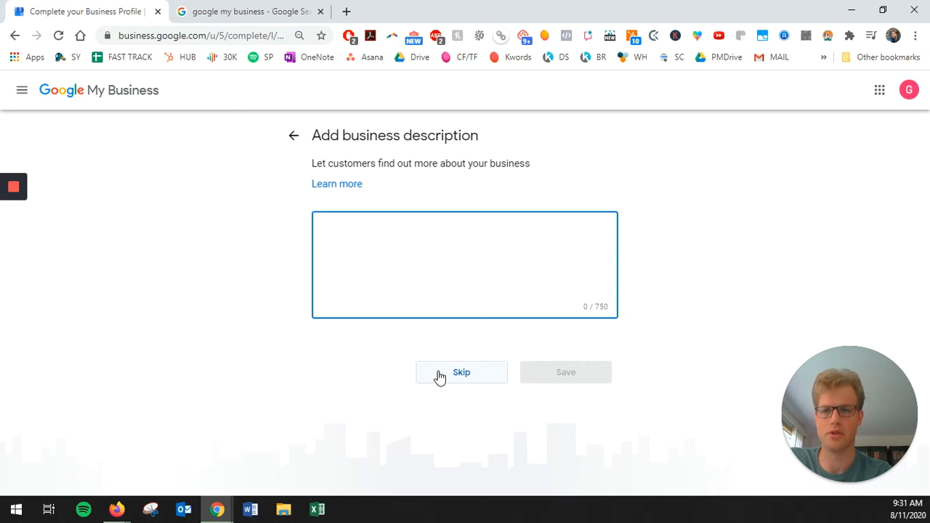
pyautogui.click(441, 377)
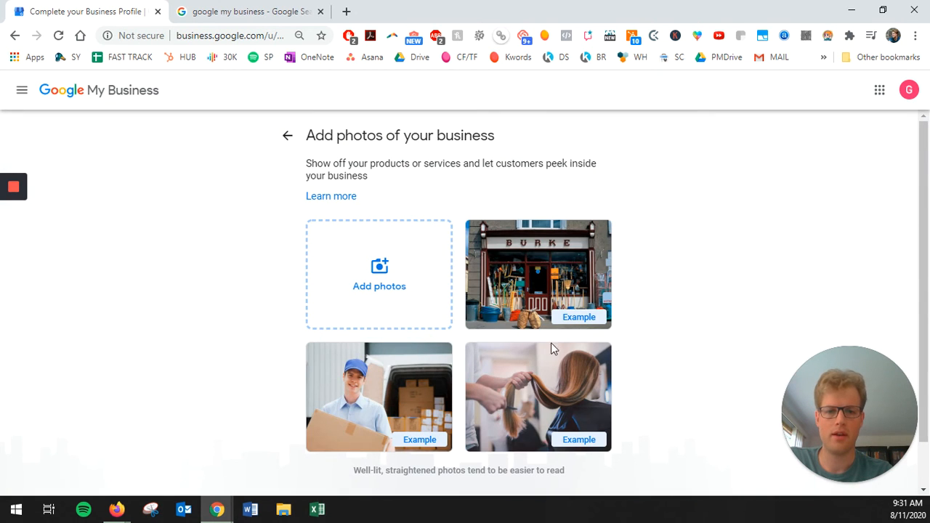
# Step: Scroll through the Add photos page to view the example photos and Skip button
pyautogui.scroll(-2, 395, 324)
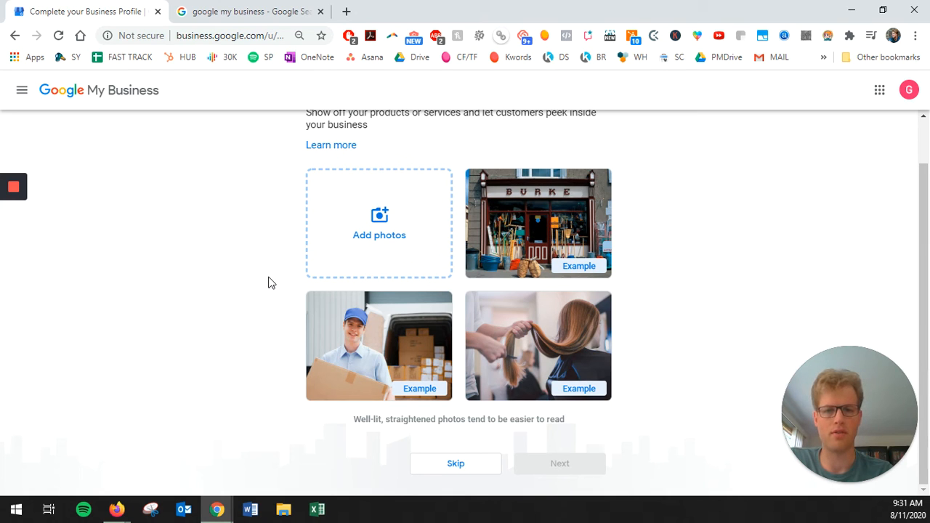
pyautogui.scroll(1, 260, 282)
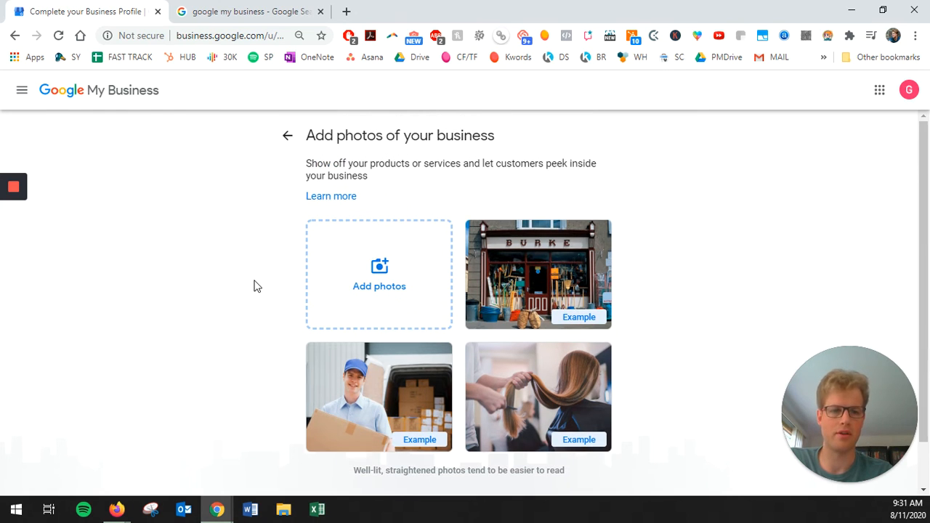
pyautogui.scroll(-1, 247, 291)
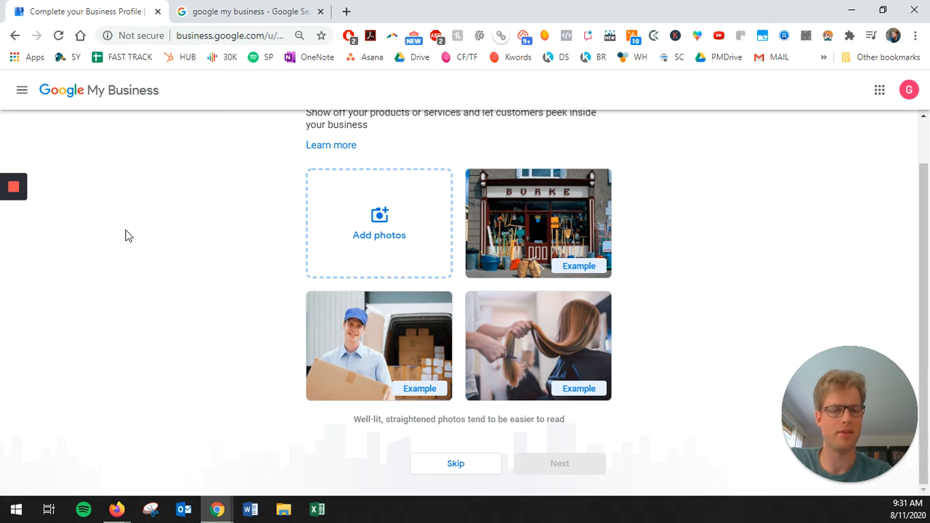
# Step: Skip adding business photos, continue past the almost-ready notice and accept the welcome terms
pyautogui.click(461, 465)
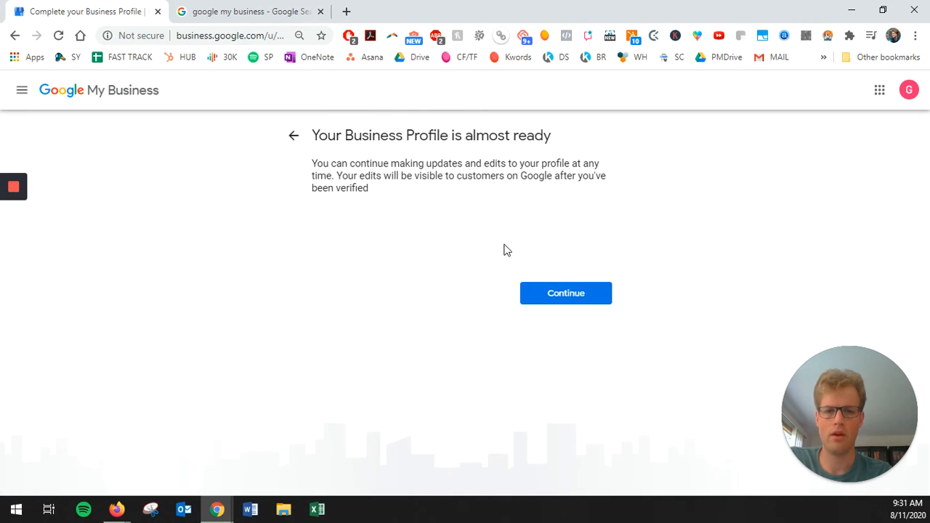
pyautogui.click(547, 302)
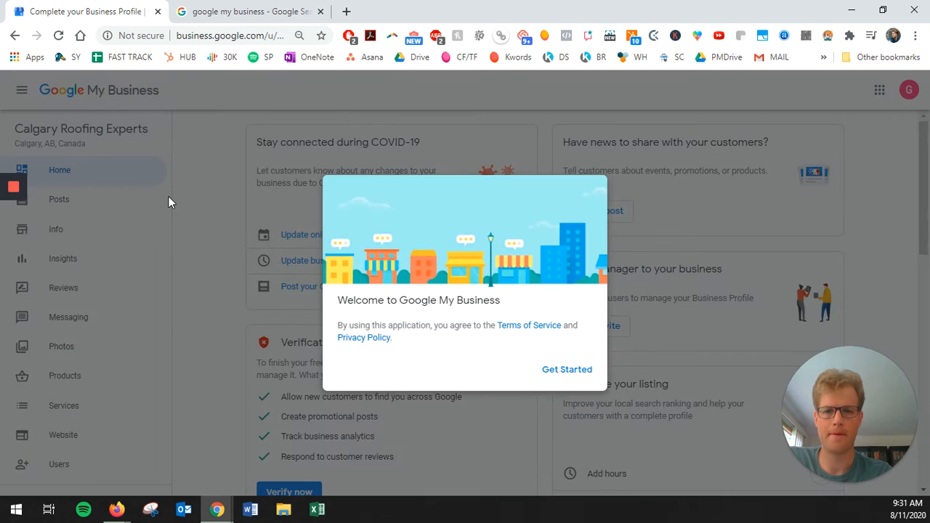
pyautogui.click(563, 374)
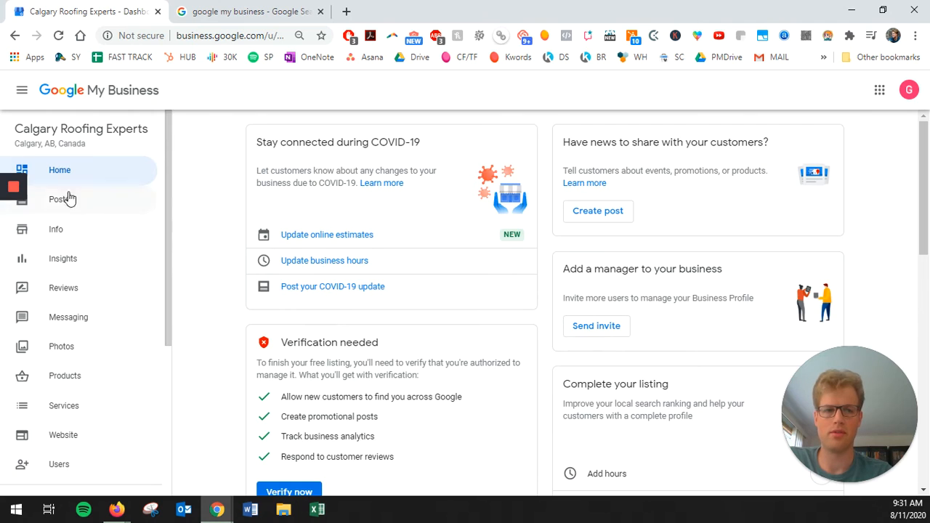
# Step: Review the 40%-complete Calgary Roofing Experts dashboard and start business verification
pyautogui.scroll(-1, 260, 276)
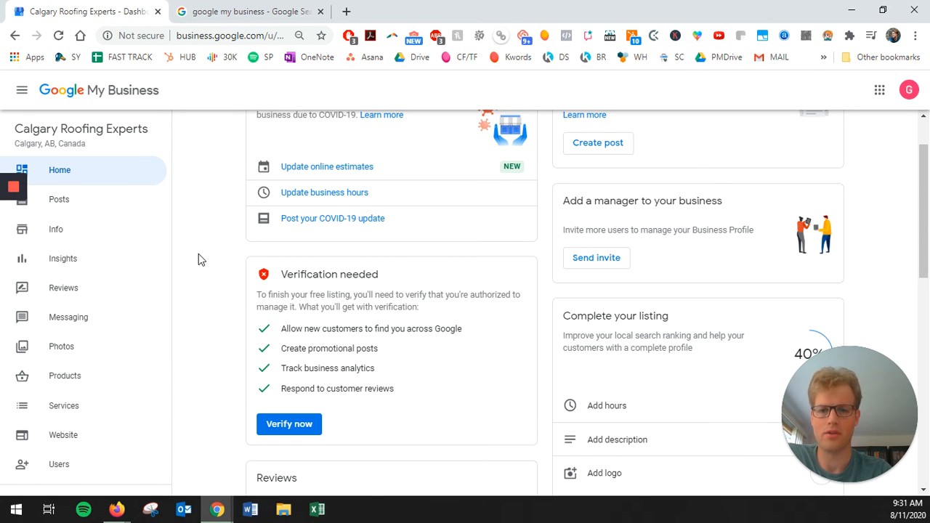
pyautogui.scroll(-2, 198, 252)
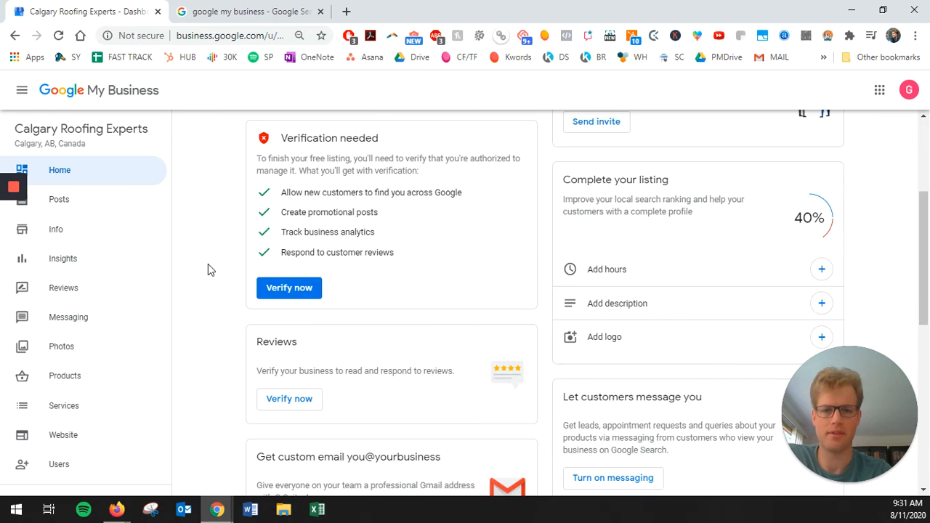
pyautogui.scroll(3, 208, 266)
pyautogui.scroll(1, 214, 267)
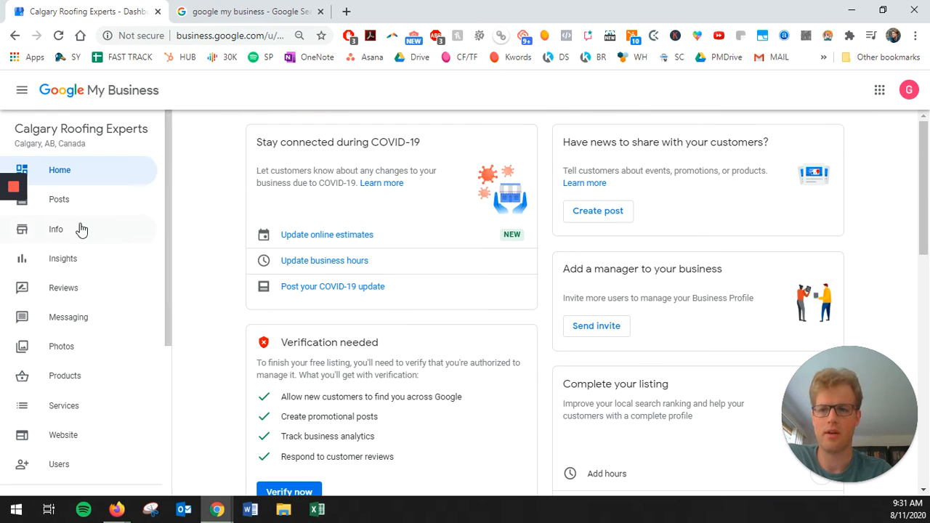
pyautogui.scroll(-3, 200, 261)
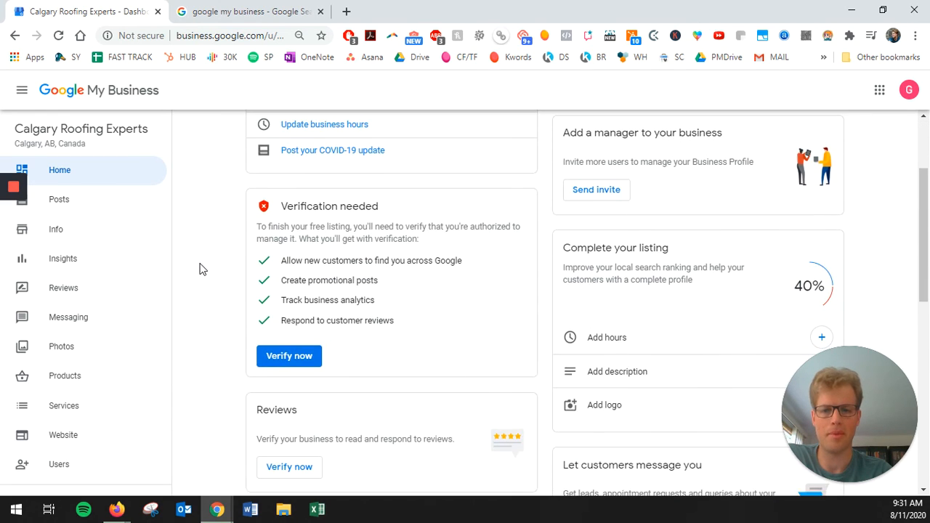
pyautogui.click(288, 295)
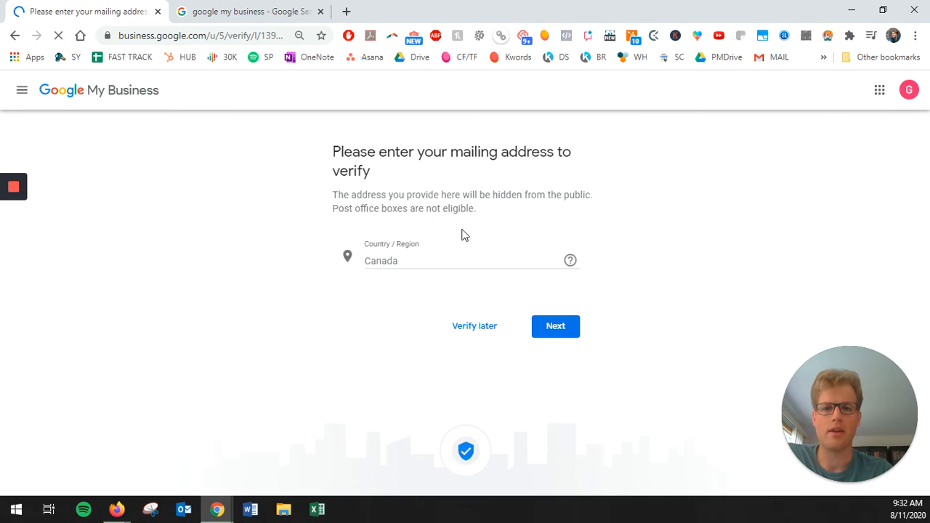
pyautogui.scroll(-3, 349, 309)
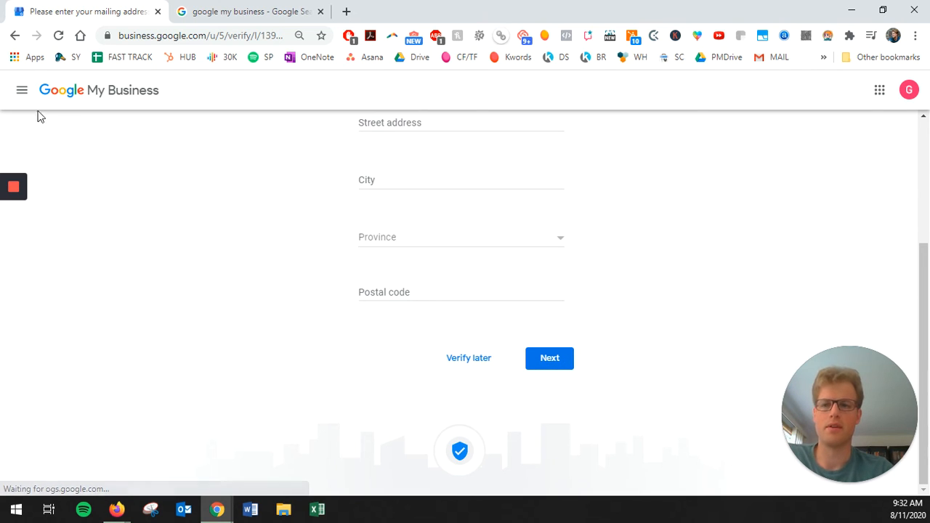
pyautogui.click(14, 35)
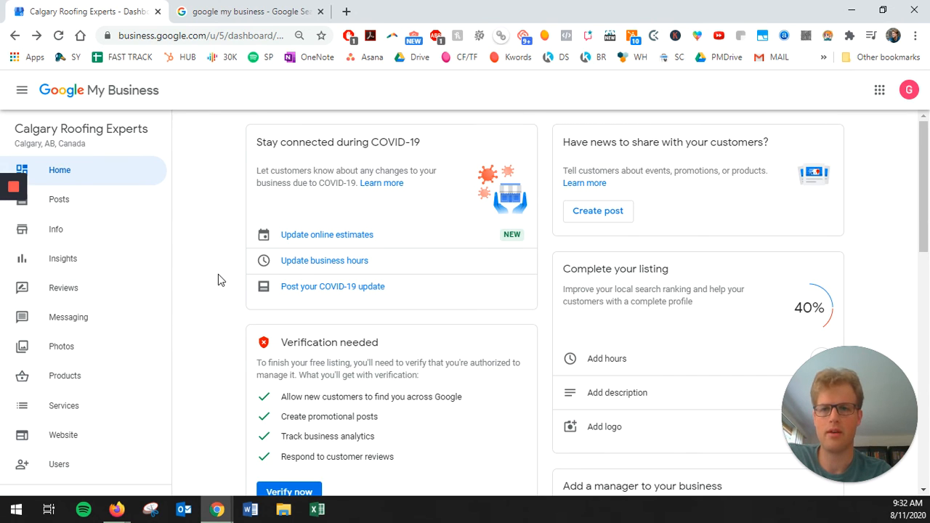
pyautogui.scroll(-1, 216, 303)
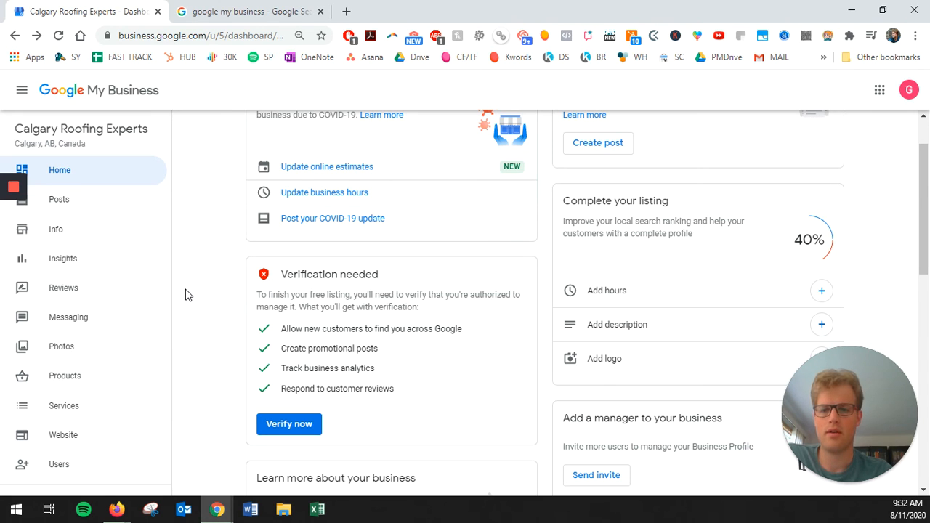
pyautogui.scroll(-1, 189, 291)
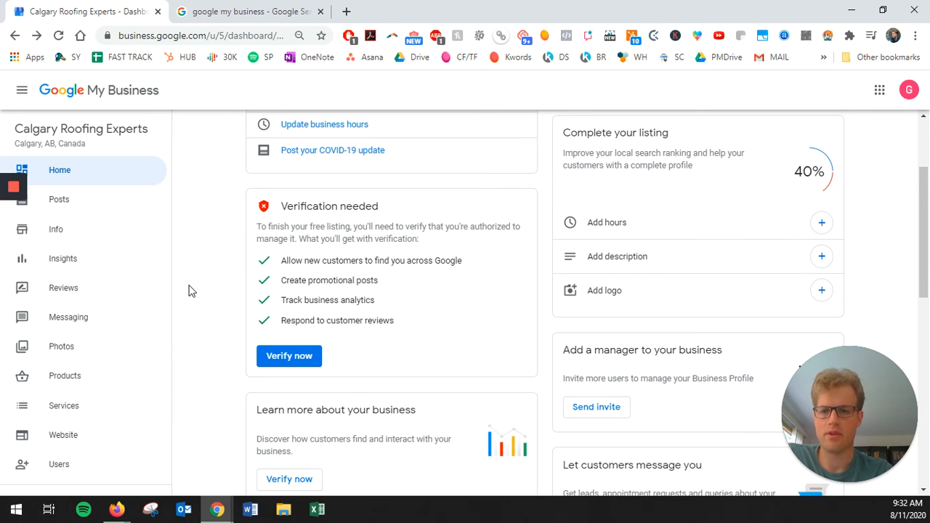
pyautogui.scroll(1, 640, 191)
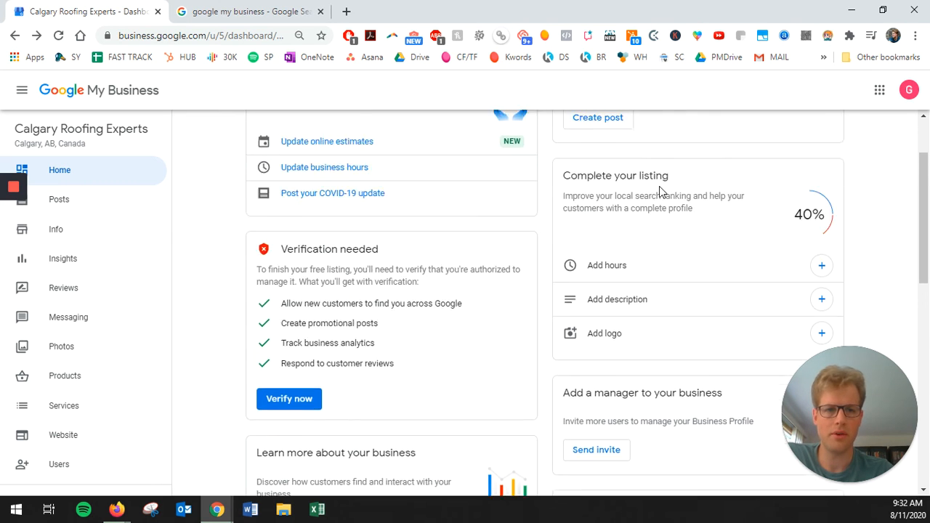
pyautogui.scroll(-1, 672, 210)
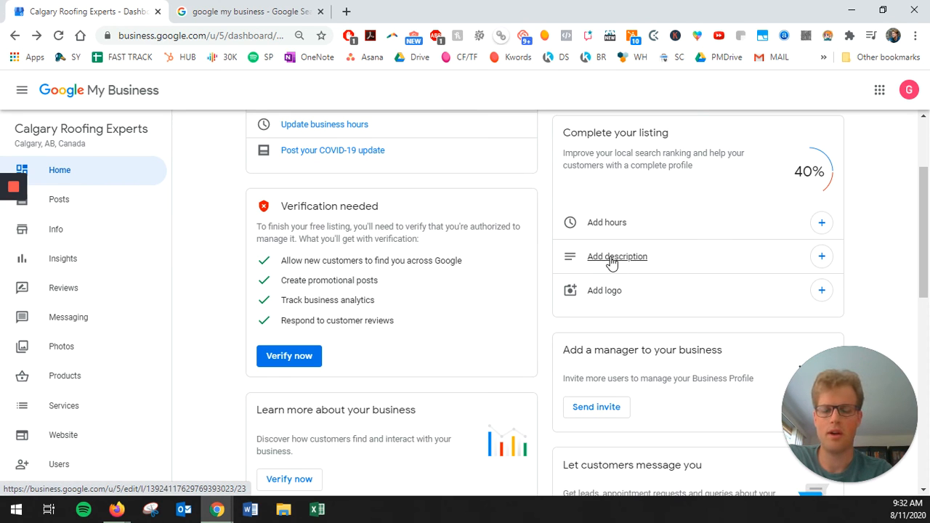
pyautogui.scroll(2, 596, 264)
pyautogui.scroll(-2, 617, 282)
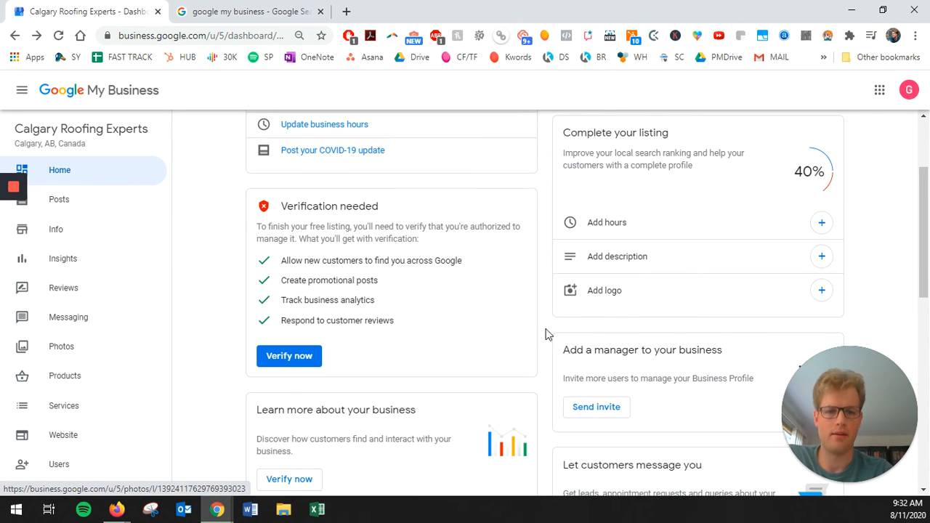
pyautogui.scroll(-2, 226, 273)
pyautogui.scroll(1, 339, 226)
pyautogui.scroll(-6, 225, 277)
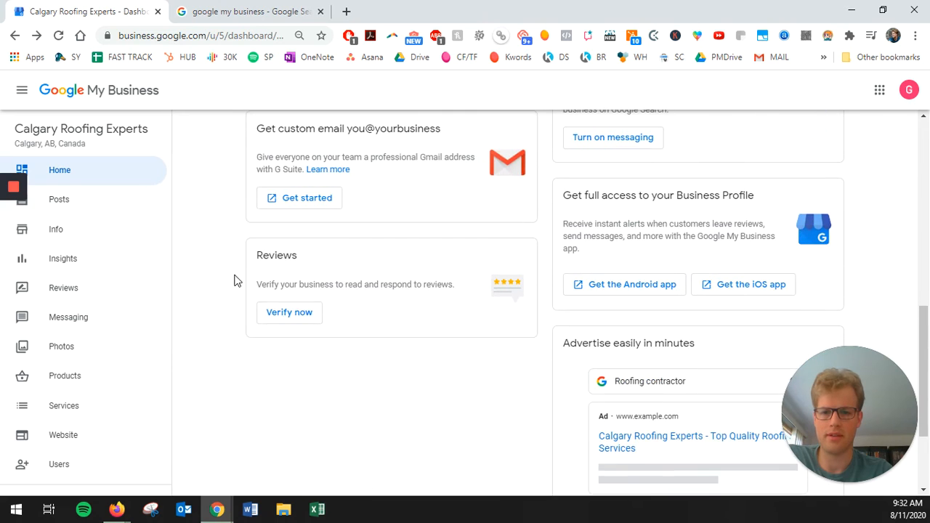
pyautogui.scroll(5, 231, 277)
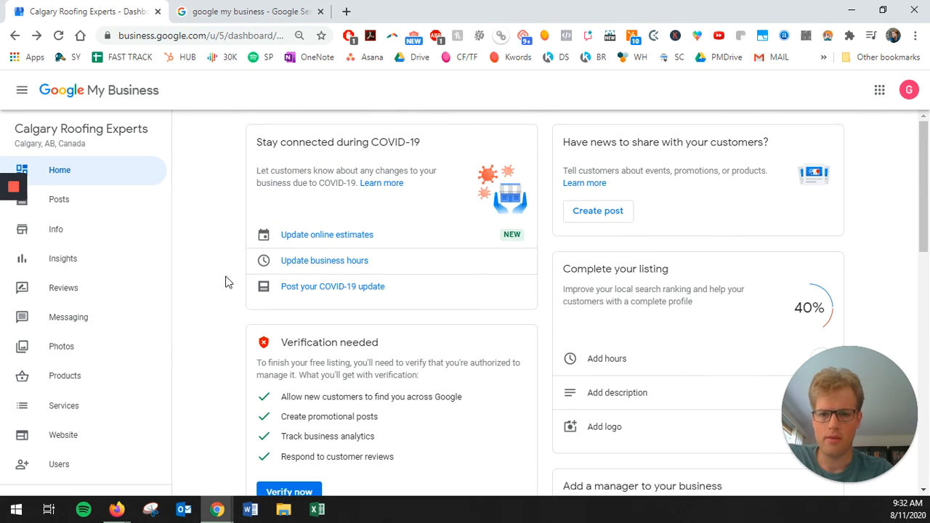
# Step: From the Info page, edit business hours and mark Sunday open, setting then clearing 24 hours
pyautogui.click(73, 232)
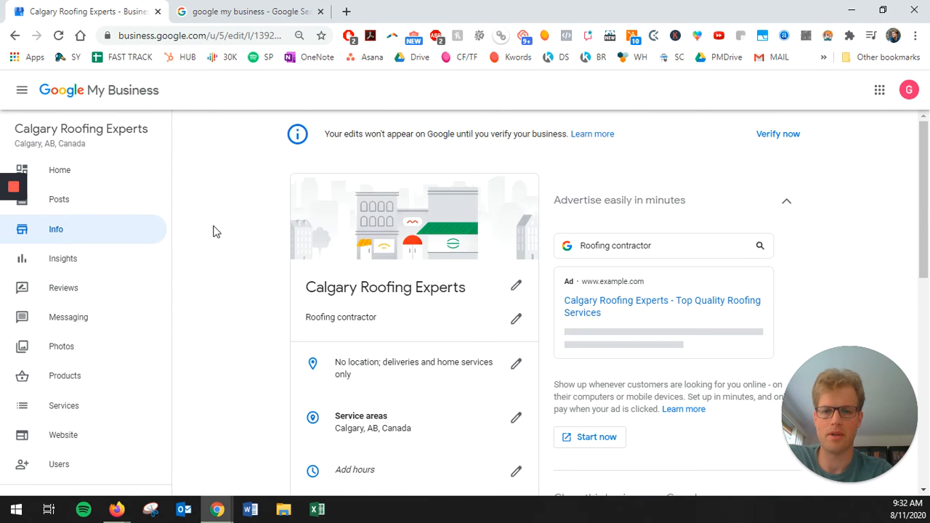
pyautogui.scroll(-3, 276, 232)
pyautogui.scroll(1, 359, 208)
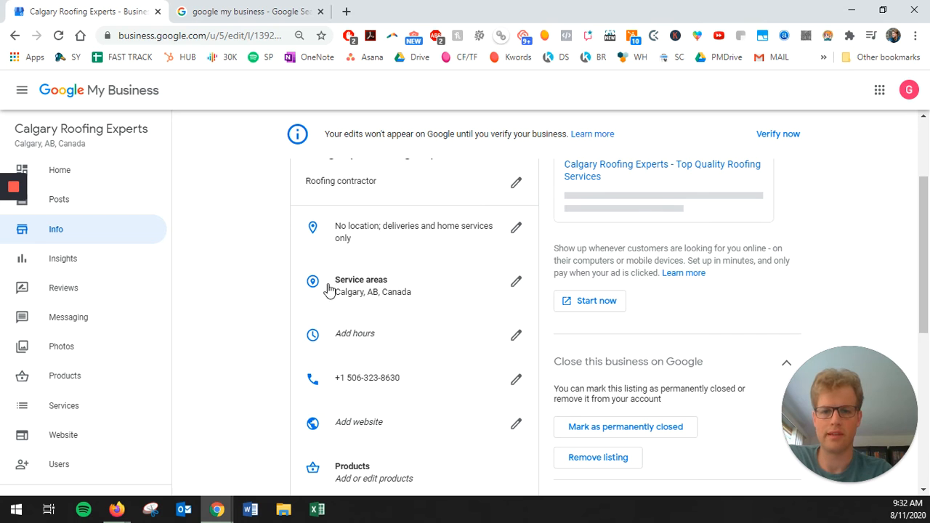
pyautogui.click(519, 334)
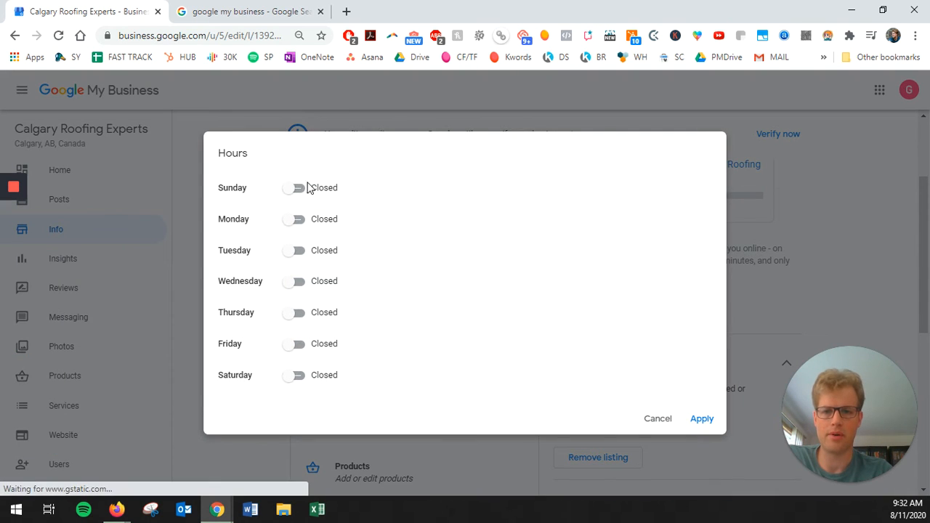
pyautogui.click(290, 194)
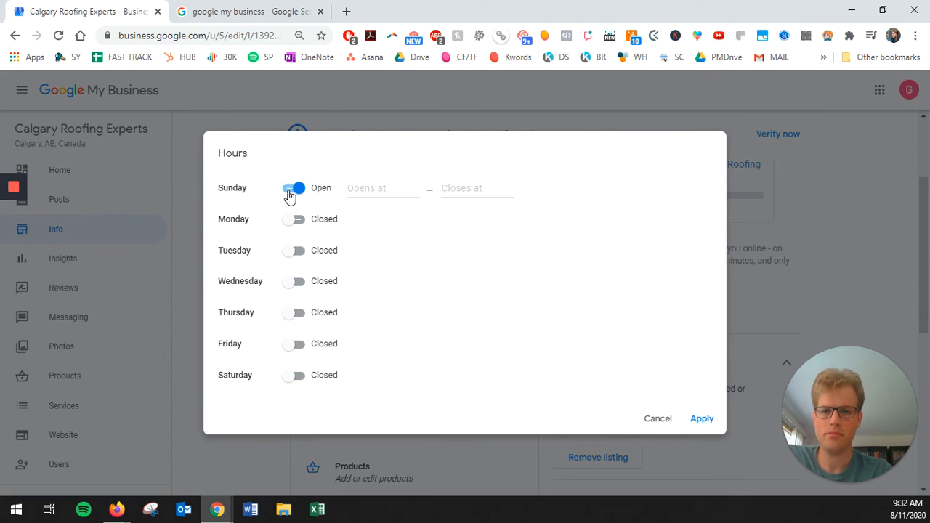
pyautogui.click(349, 190)
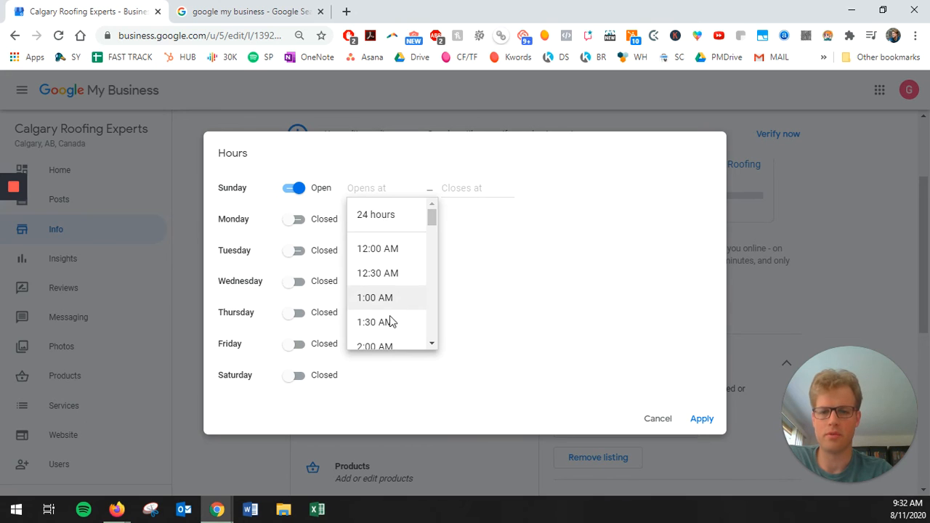
pyautogui.click(388, 211)
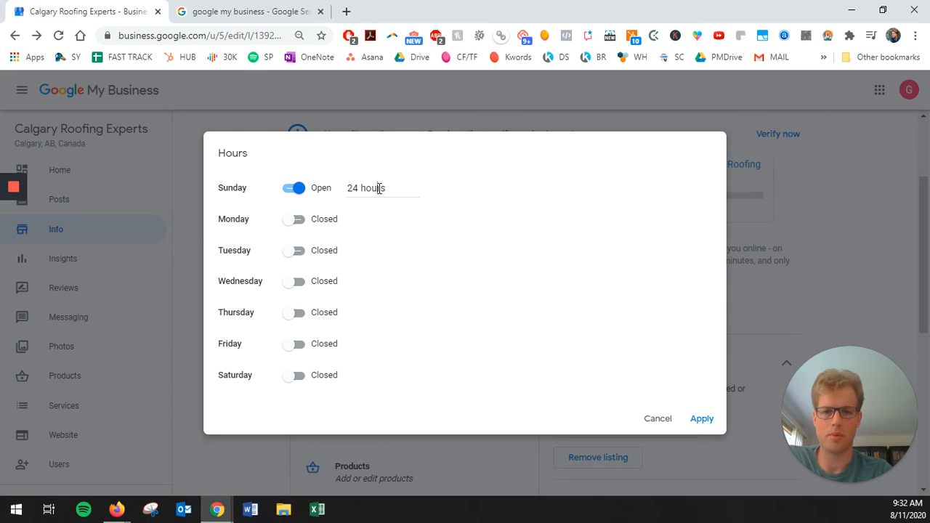
pyautogui.moveTo(391, 189); pyautogui.dragTo(320, 192)
pyautogui.press('BackSpace')
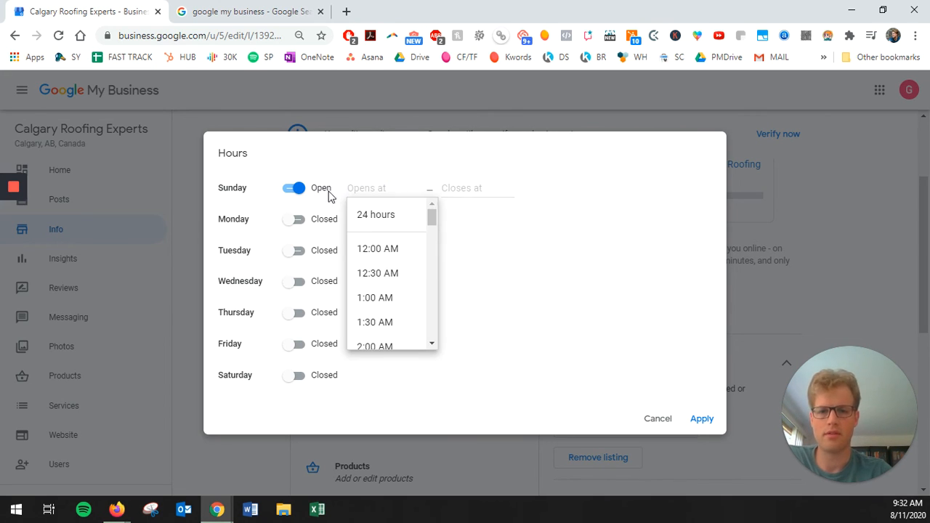
# Step: Set Sunday's hours to 7:30 AM–8:00 PM
pyautogui.scroll(-3, 383, 327)
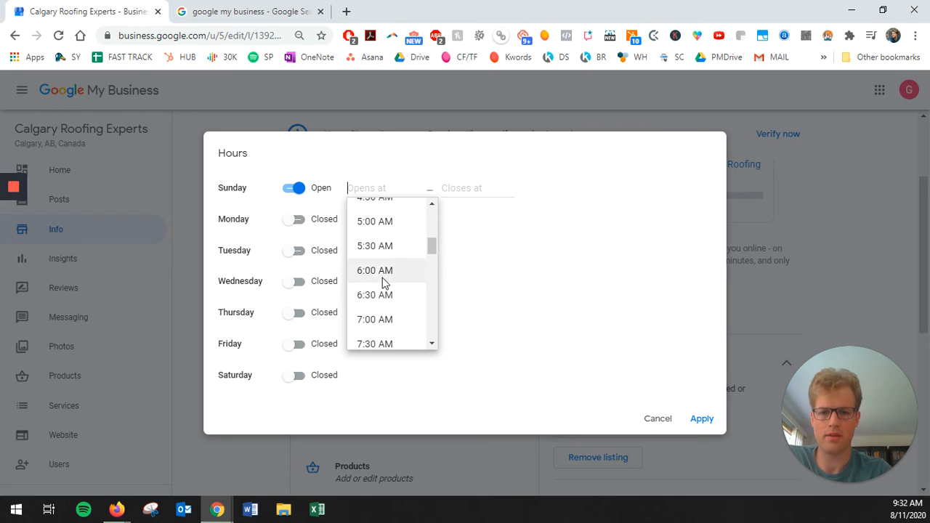
pyautogui.scroll(-2, 385, 298)
pyautogui.click(389, 280)
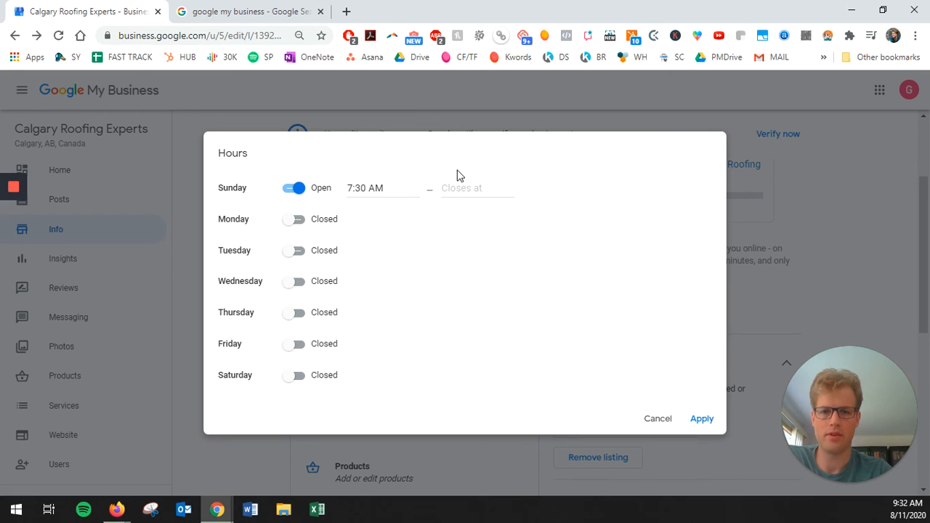
pyautogui.click(468, 190)
pyautogui.scroll(-4, 480, 320)
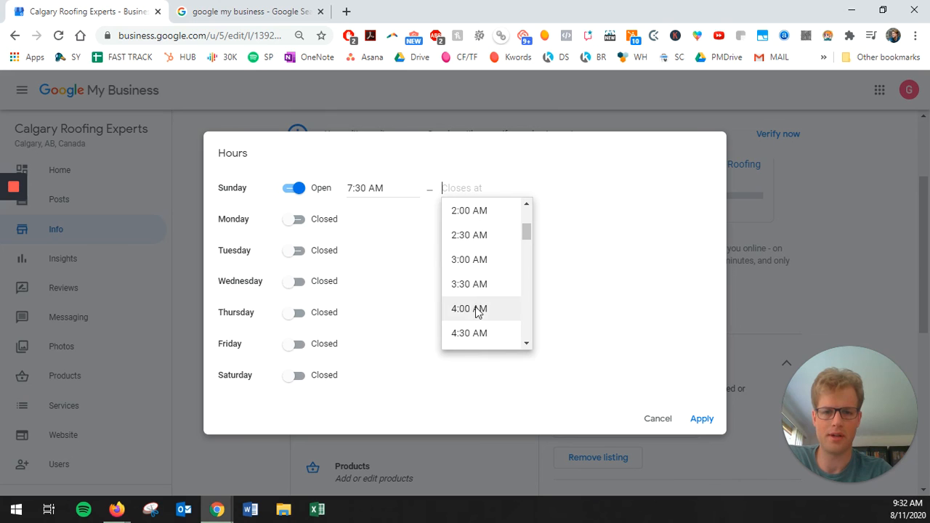
pyautogui.scroll(-7, 480, 309)
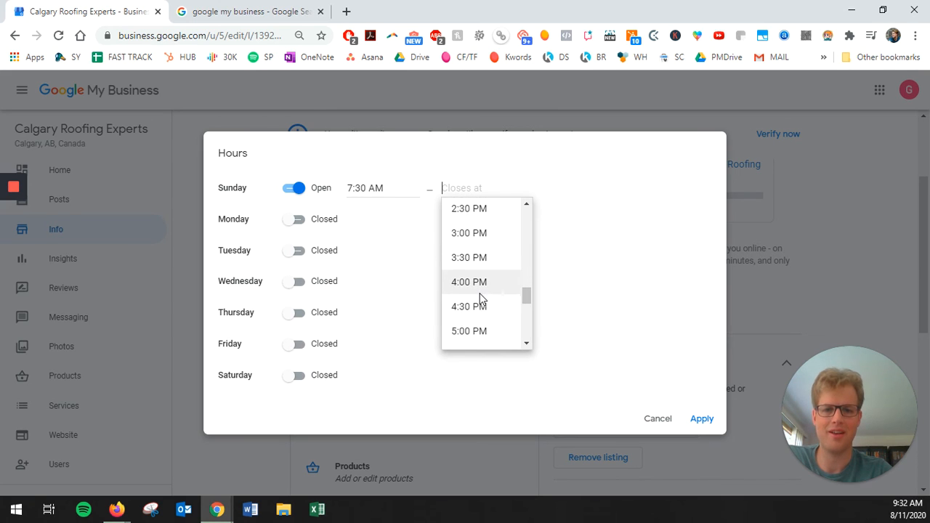
pyautogui.scroll(-3, 485, 305)
pyautogui.click(480, 278)
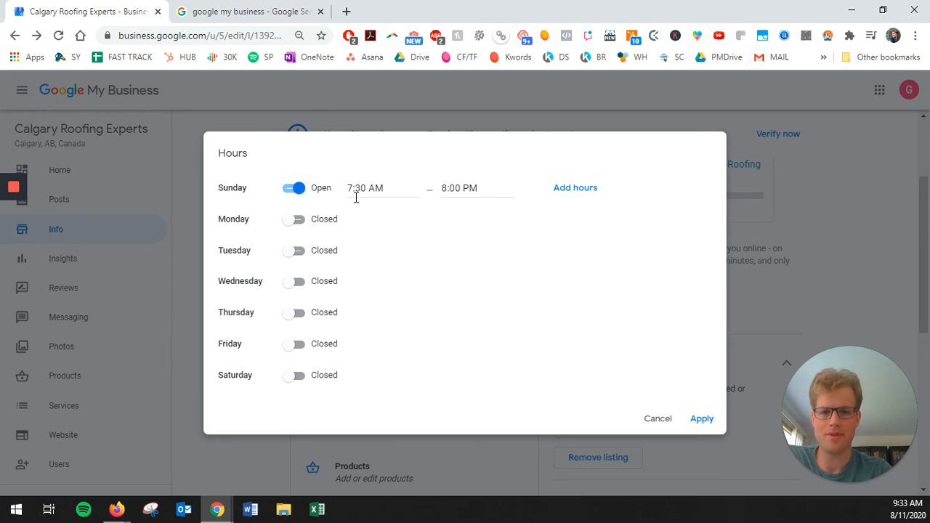
# Step: Make Monday open 24 hours, toggle Tuesday on and off, then cancel without saving
pyautogui.click(296, 220)
pyautogui.click(369, 221)
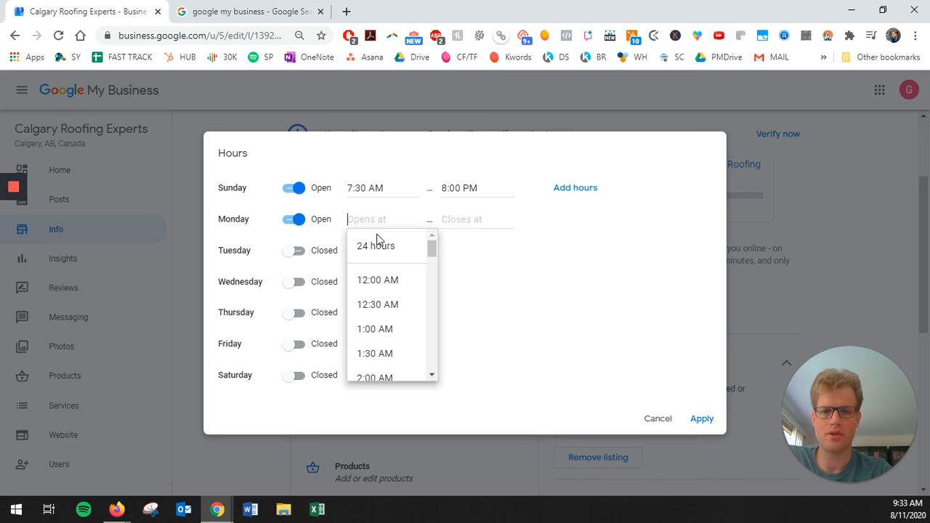
pyautogui.click(375, 245)
pyautogui.click(297, 252)
pyautogui.click(295, 256)
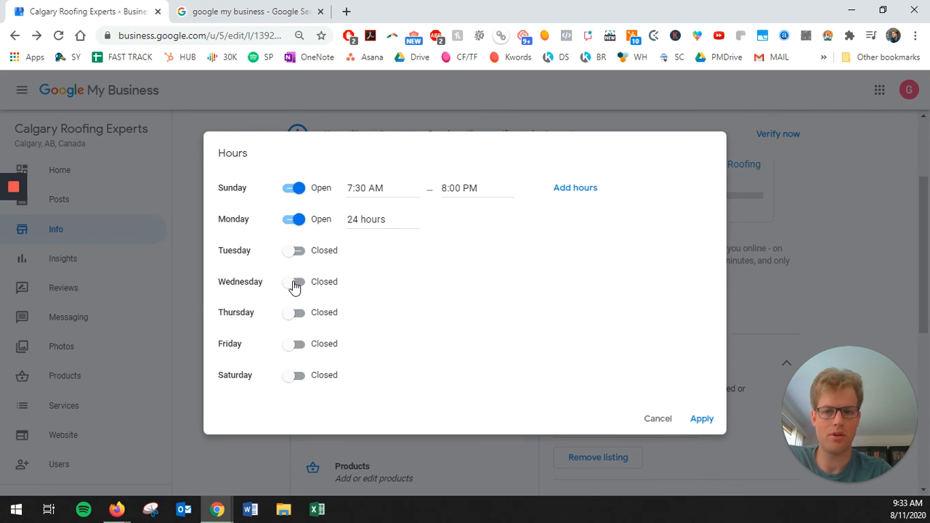
pyautogui.click(658, 419)
pyautogui.scroll(-2, 293, 316)
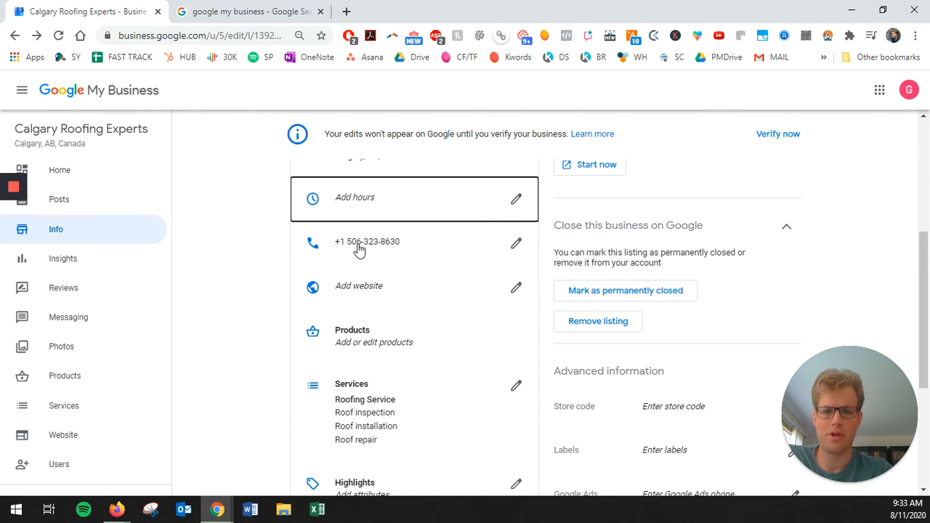
# Step: Cancel the website entry, leaving it blank, and open the Services list for editing
pyautogui.click(516, 289)
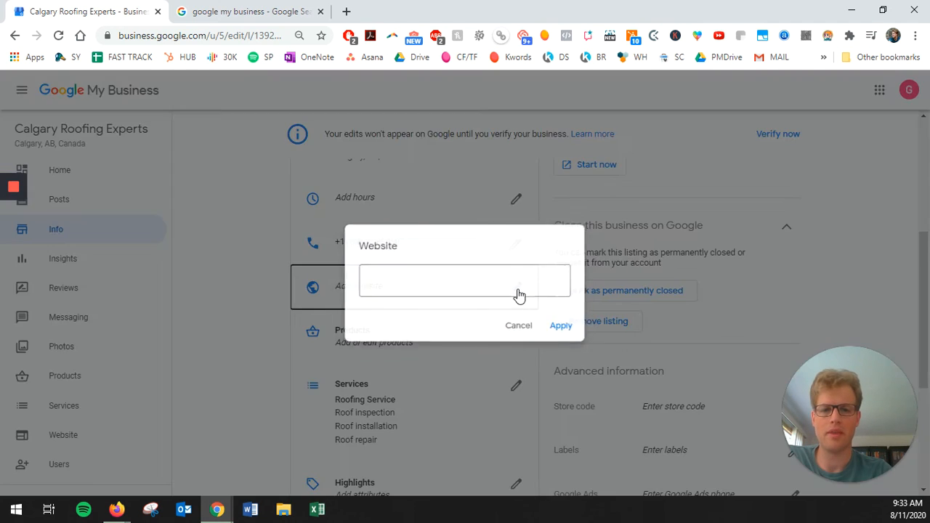
pyautogui.click(502, 332)
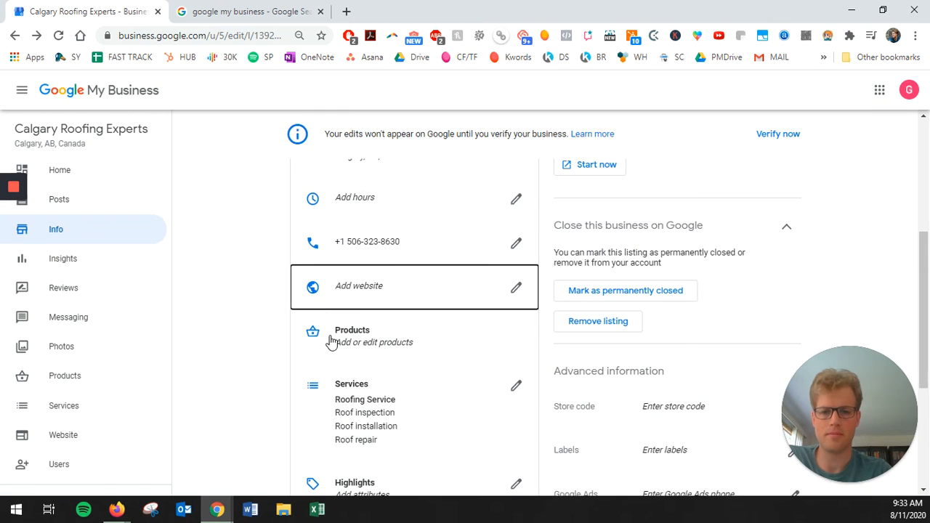
pyautogui.scroll(-2, 333, 306)
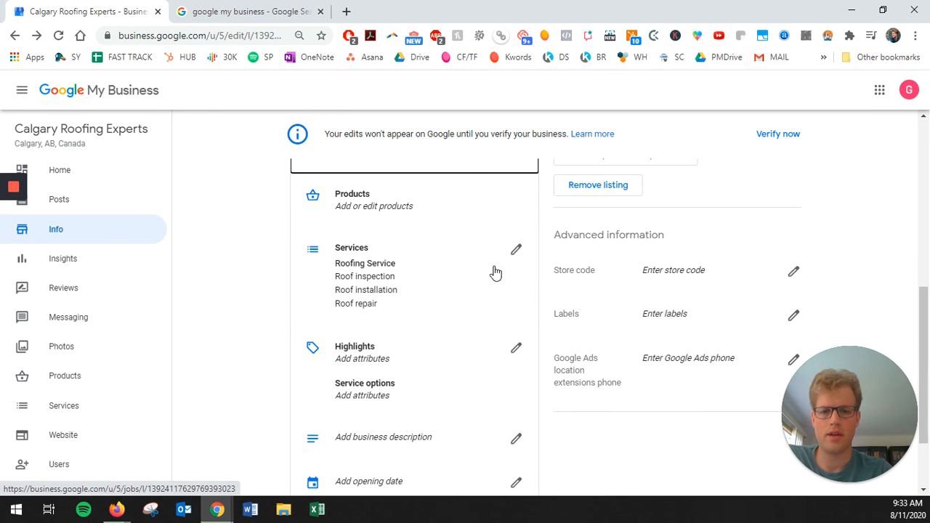
pyautogui.click(516, 251)
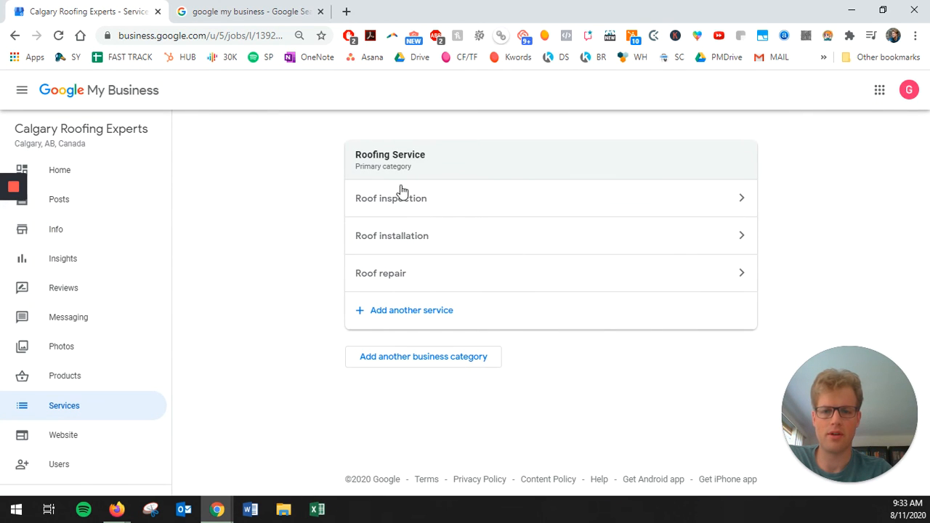
# Step: Add and save Attic venting, Gutter installation and Gutter repair as services, then return to Info
pyautogui.click(413, 313)
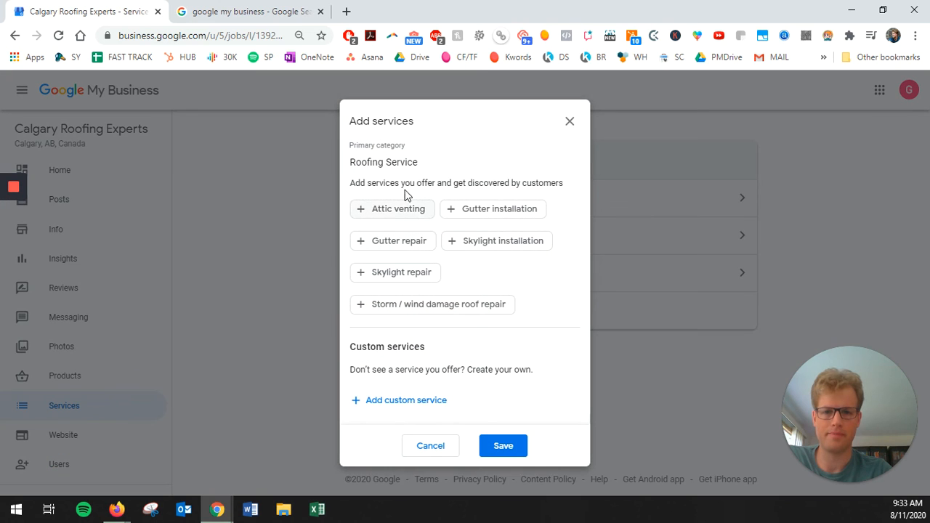
pyautogui.click(407, 211)
pyautogui.click(480, 209)
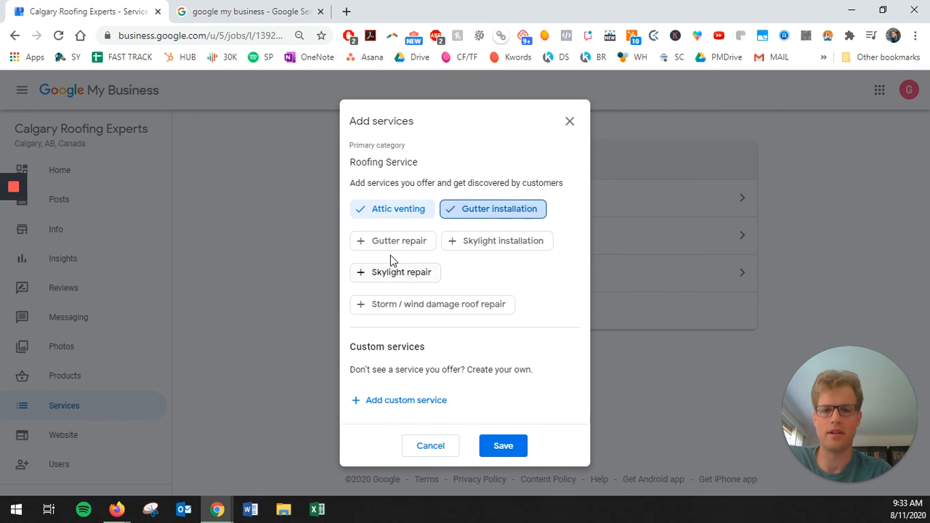
pyautogui.click(398, 240)
pyautogui.click(501, 446)
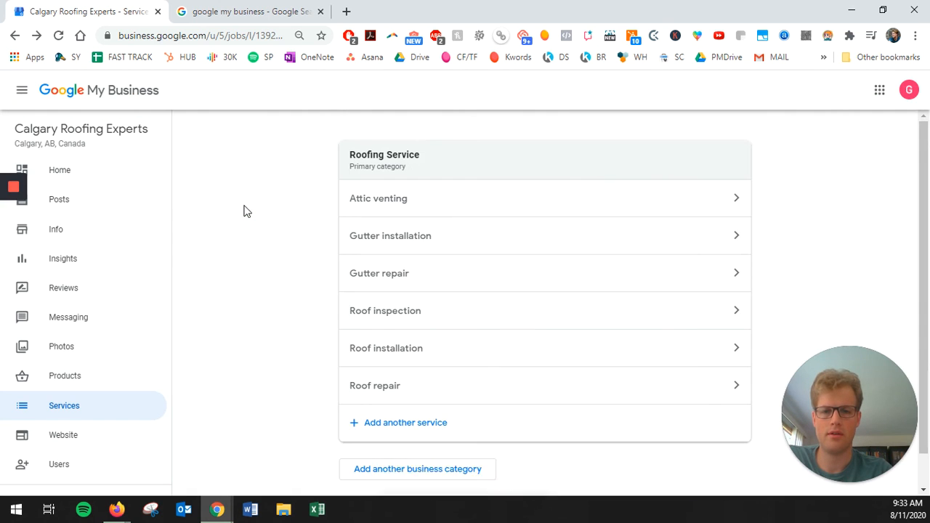
pyautogui.scroll(-1, 262, 279)
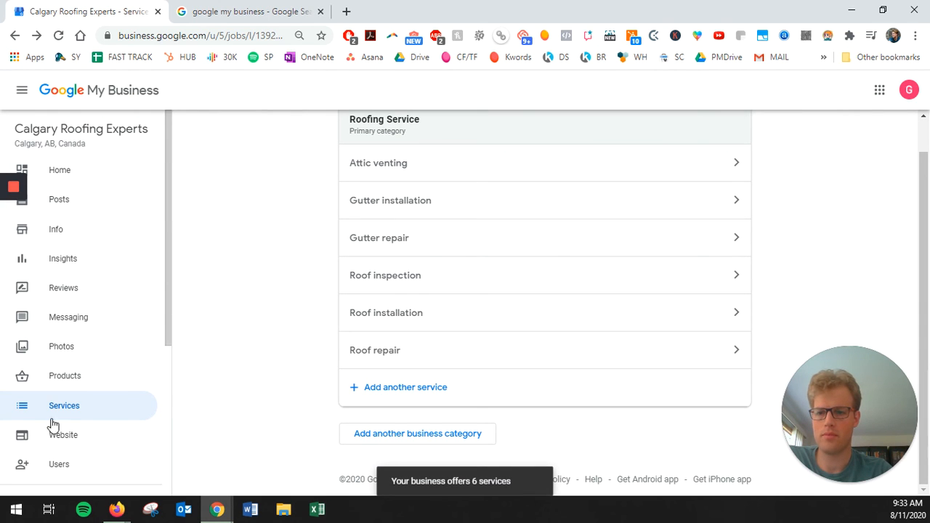
pyautogui.click(56, 231)
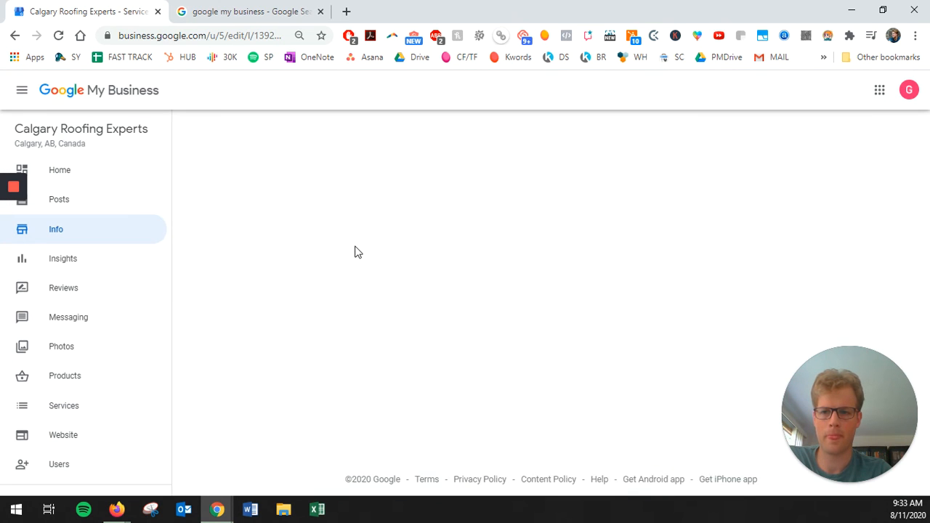
# Step: Cancel the business description dialog without writing anything, then go to the Photos page
pyautogui.scroll(-10, 252, 288)
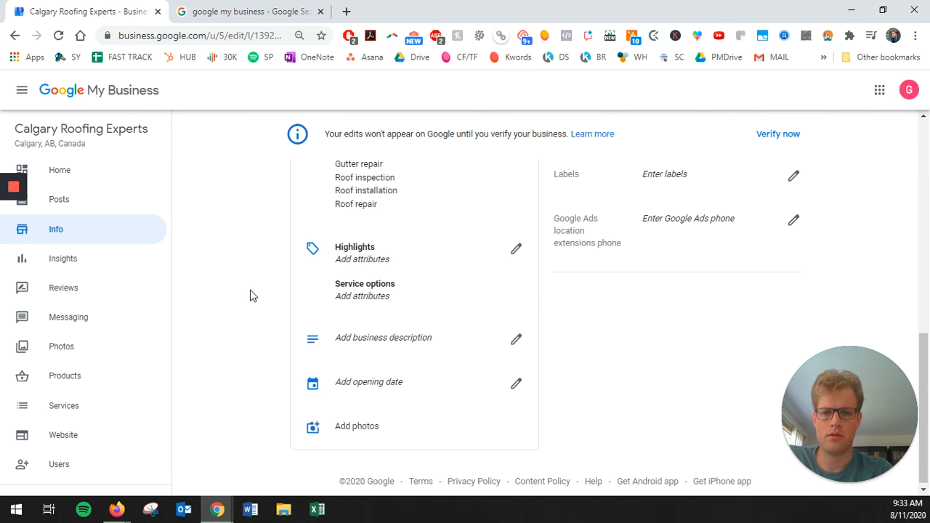
pyautogui.scroll(1, 255, 293)
pyautogui.scroll(-1, 290, 305)
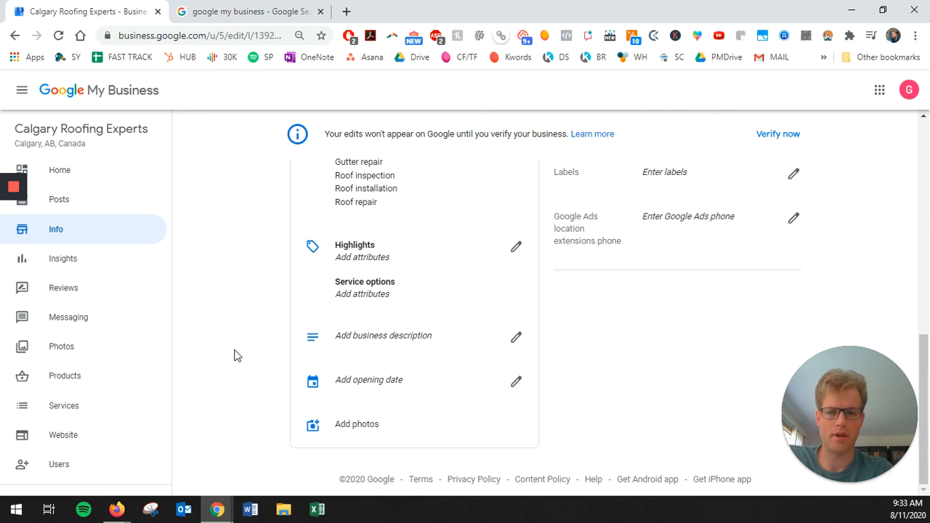
pyautogui.click(509, 337)
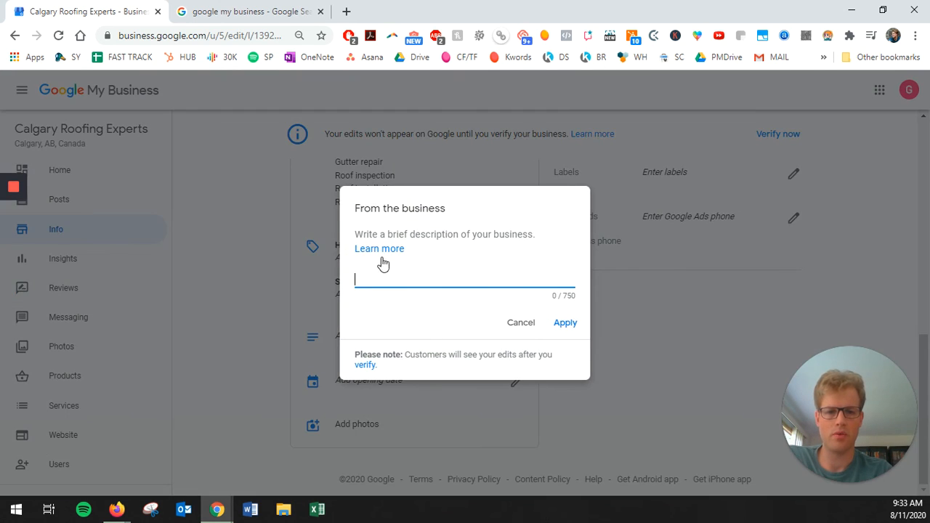
pyautogui.click(529, 328)
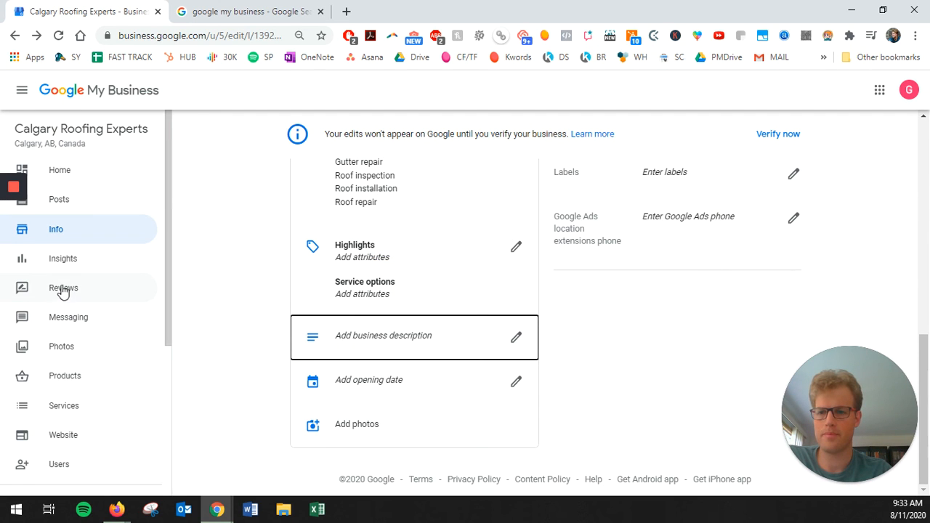
pyautogui.click(65, 349)
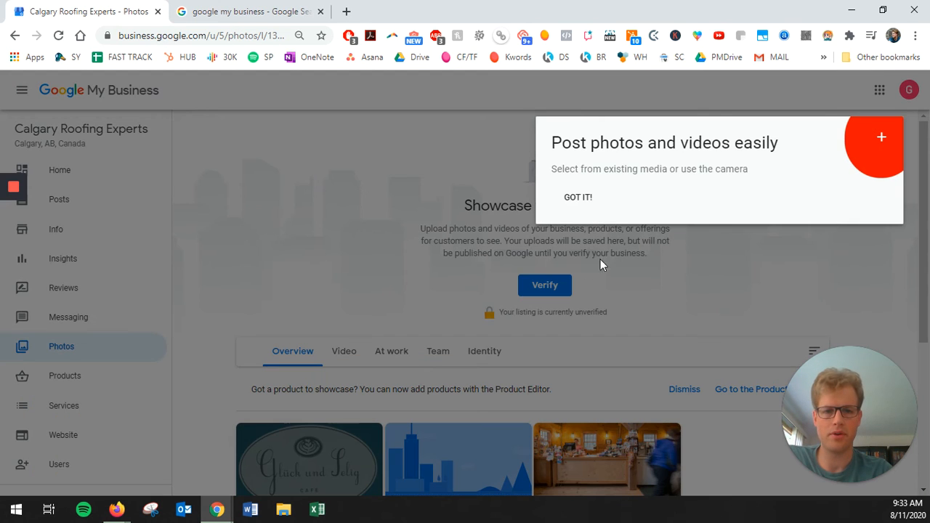
# Step: Dismiss the photo-posting tip and view the Video category
pyautogui.click(404, 148)
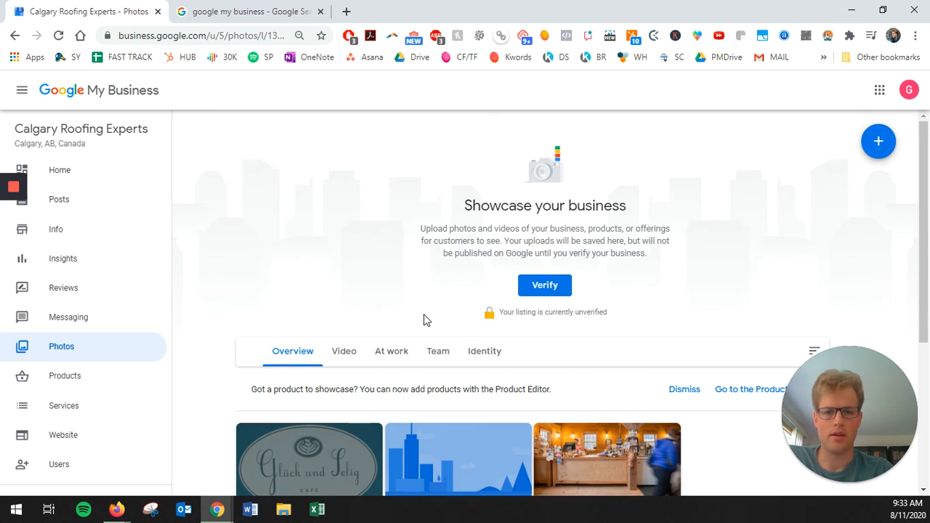
pyautogui.scroll(-3, 424, 314)
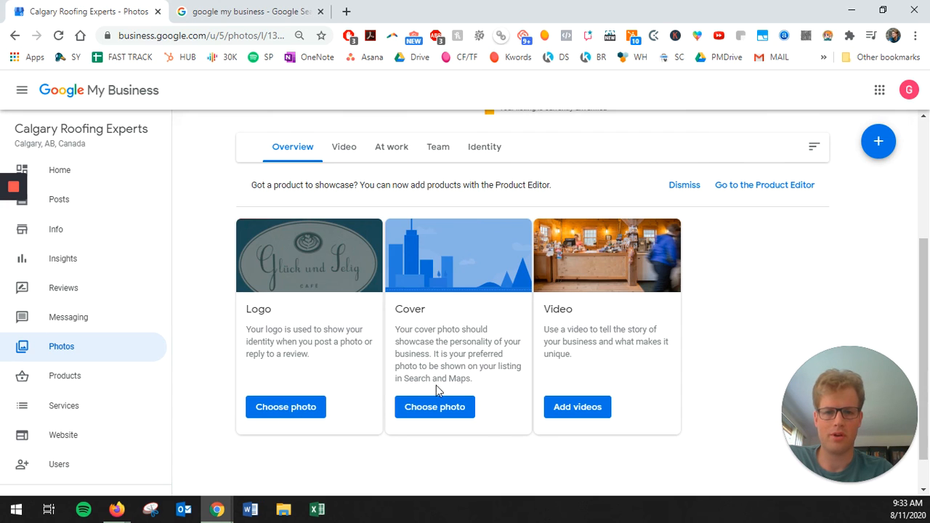
pyautogui.scroll(2, 347, 308)
pyautogui.click(344, 282)
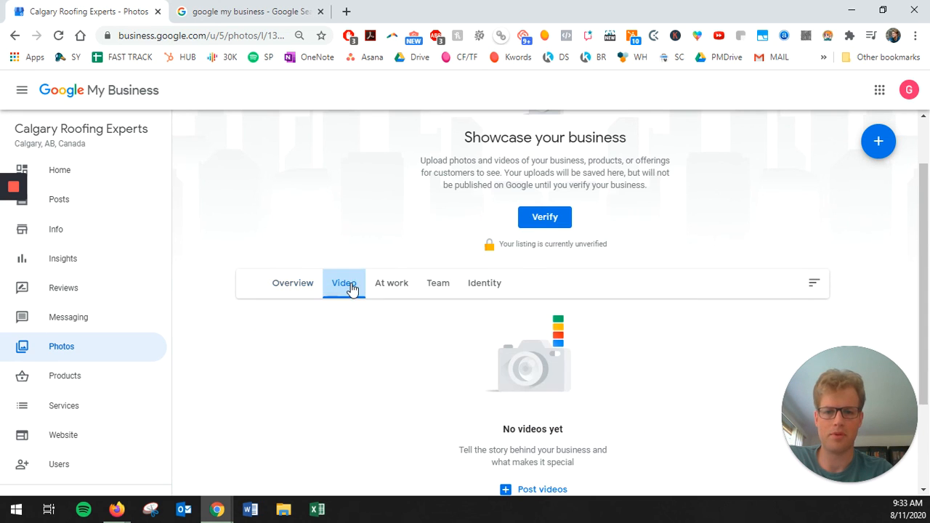
pyautogui.scroll(-2, 346, 316)
# Step: Browse the At work, Team and Identity photo categories, then return to Video
pyautogui.click(393, 158)
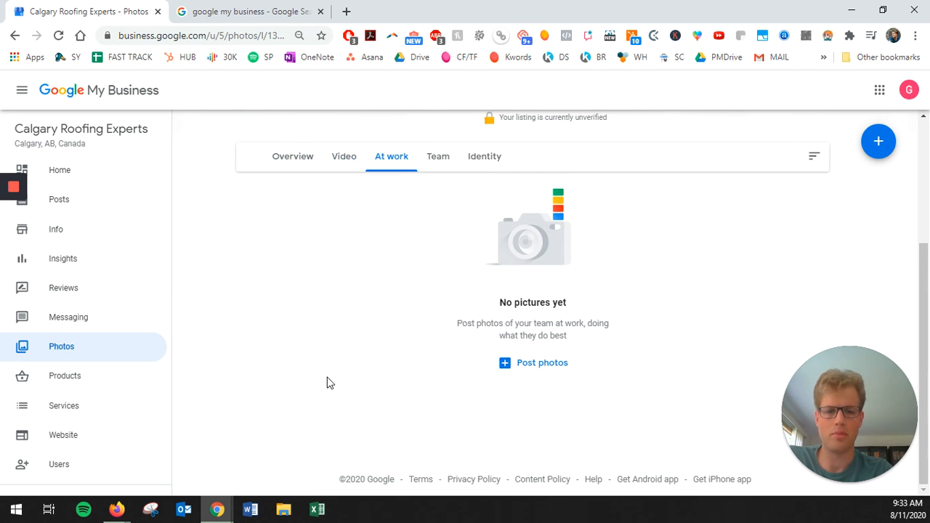
pyautogui.click(442, 157)
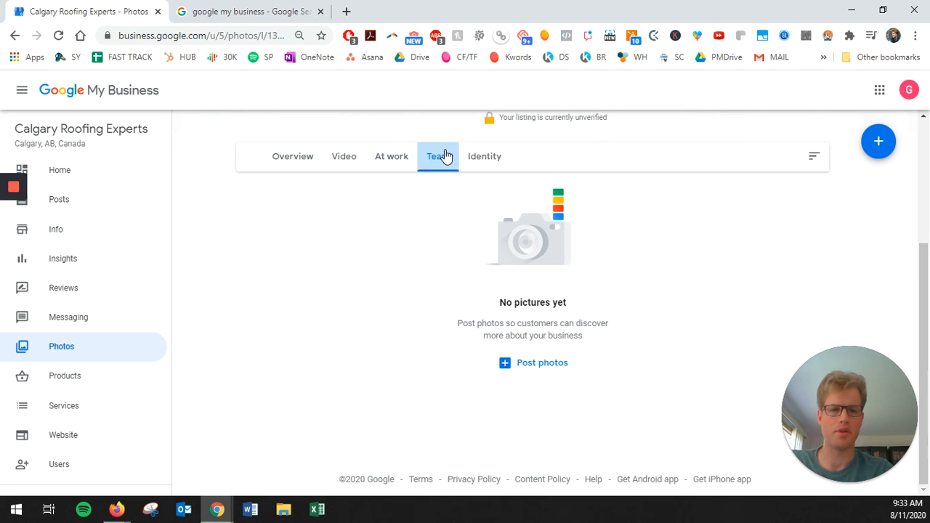
pyautogui.click(487, 160)
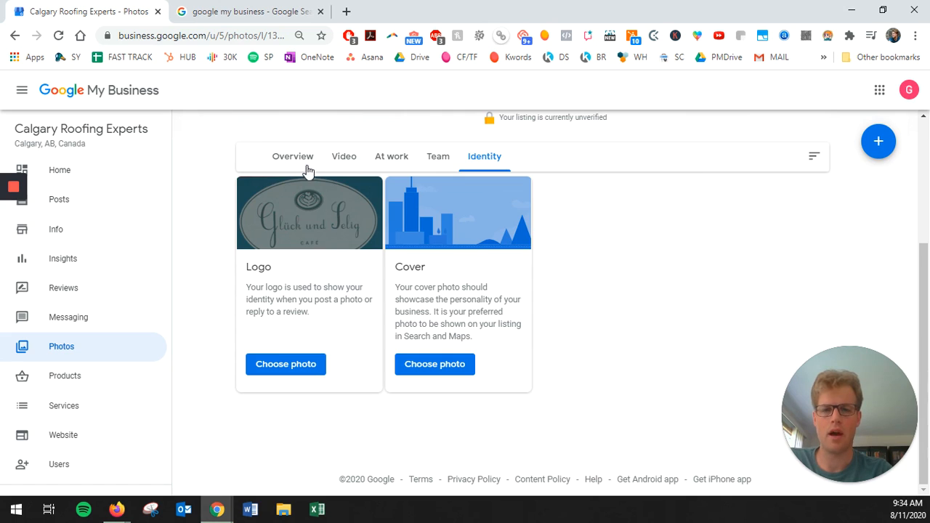
pyautogui.click(434, 154)
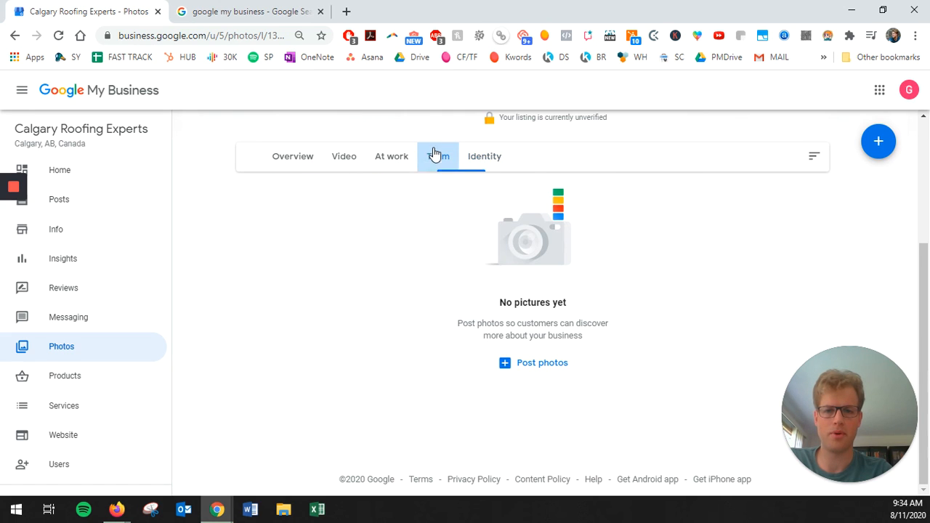
pyautogui.click(387, 164)
pyautogui.click(339, 161)
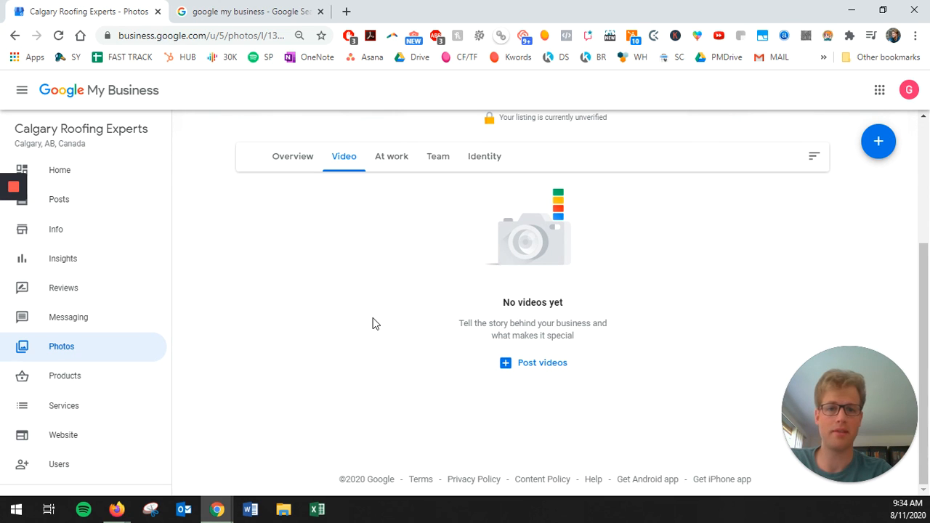
pyautogui.scroll(3, 372, 323)
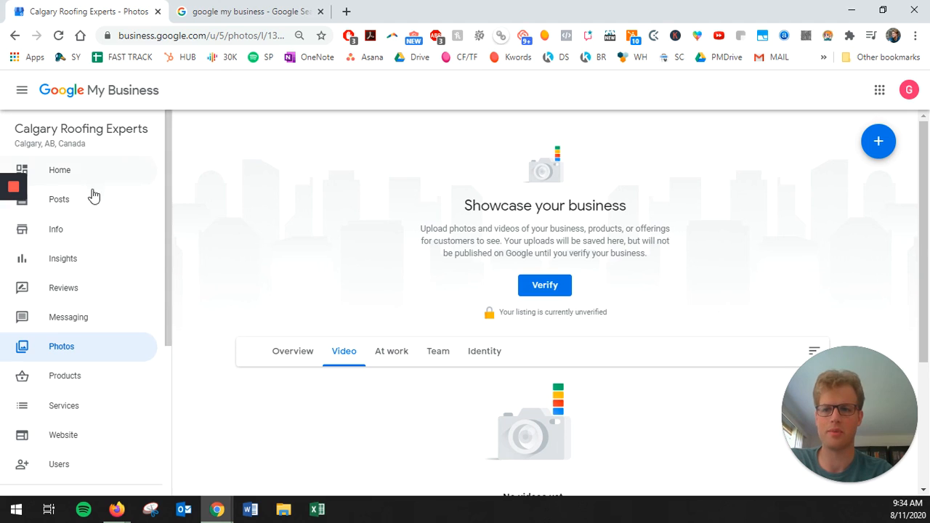
pyautogui.moveTo(6, 200)
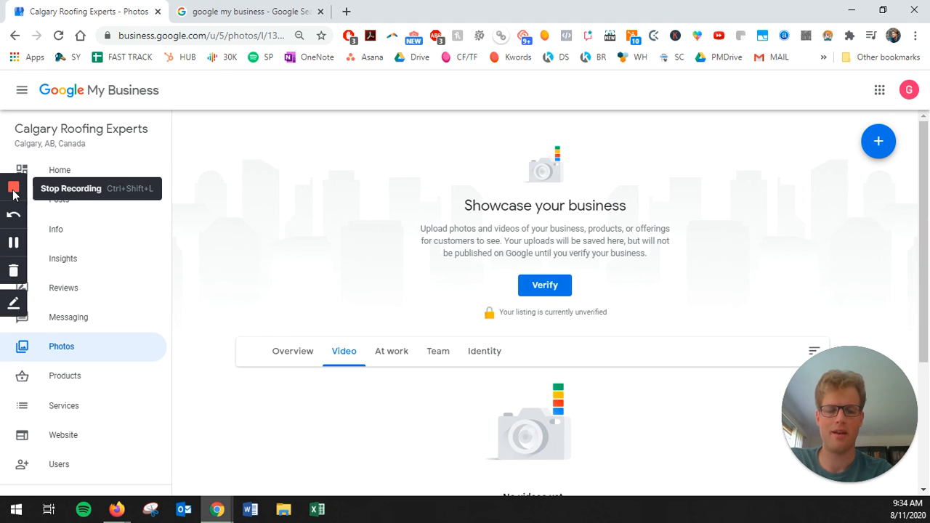